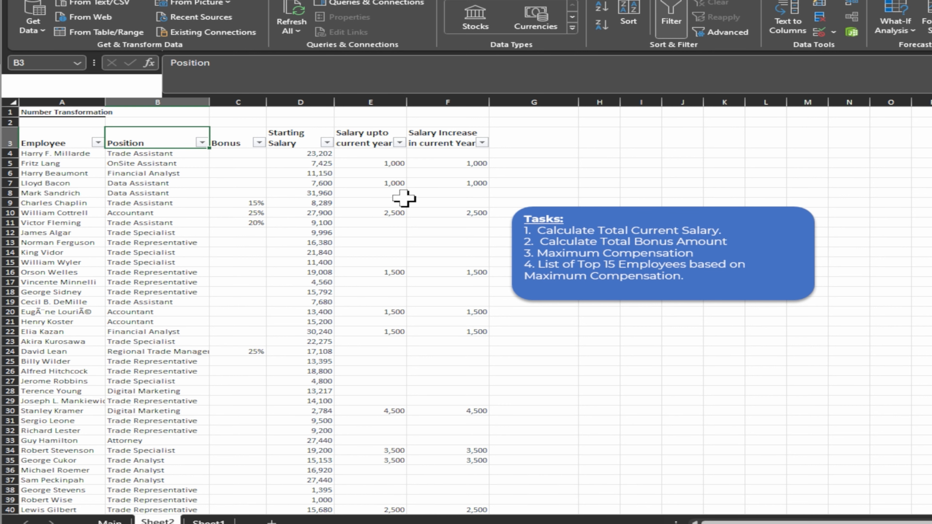
# - Review the Starting Salary, Salary upto current year, Salary Increase in current Year and Bonus columns of the employee table
pyautogui.click(301, 145)
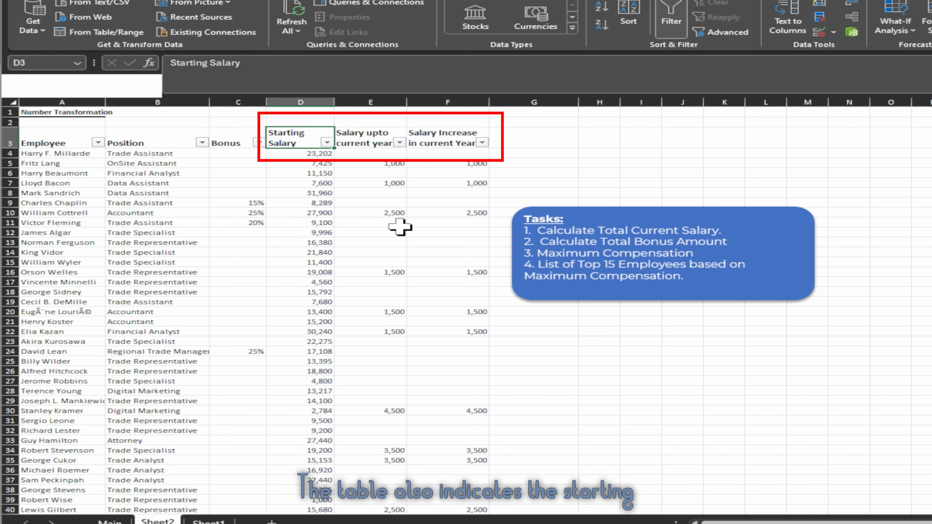
pyautogui.press('Right')
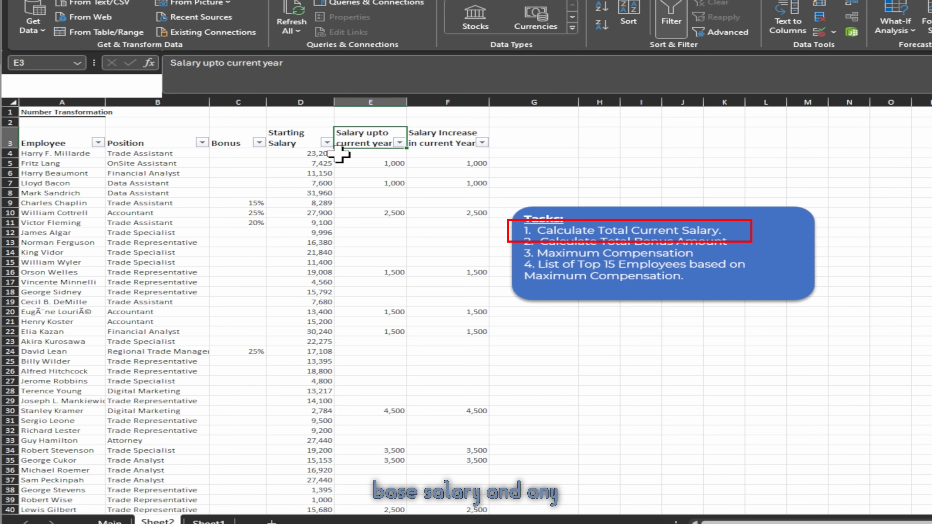
pyautogui.moveTo(325, 146); pyautogui.dragTo(408, 136)
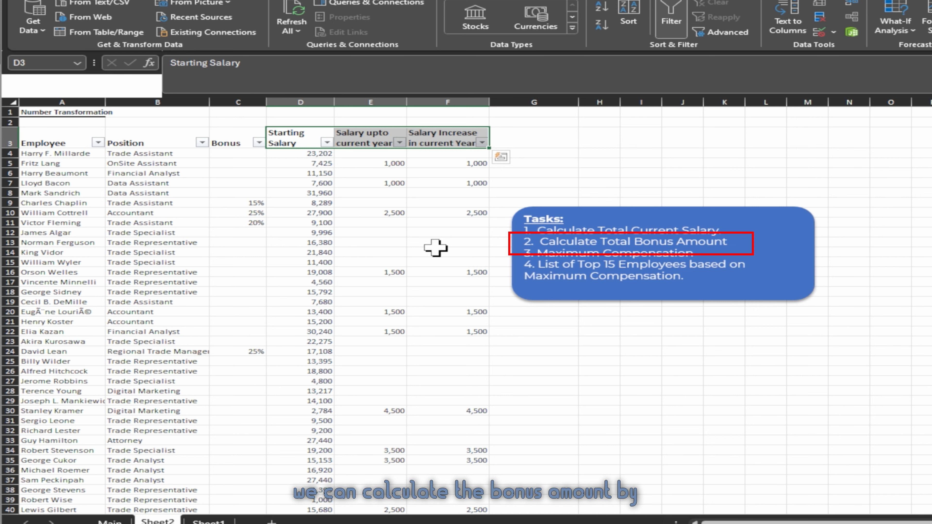
pyautogui.click(225, 141)
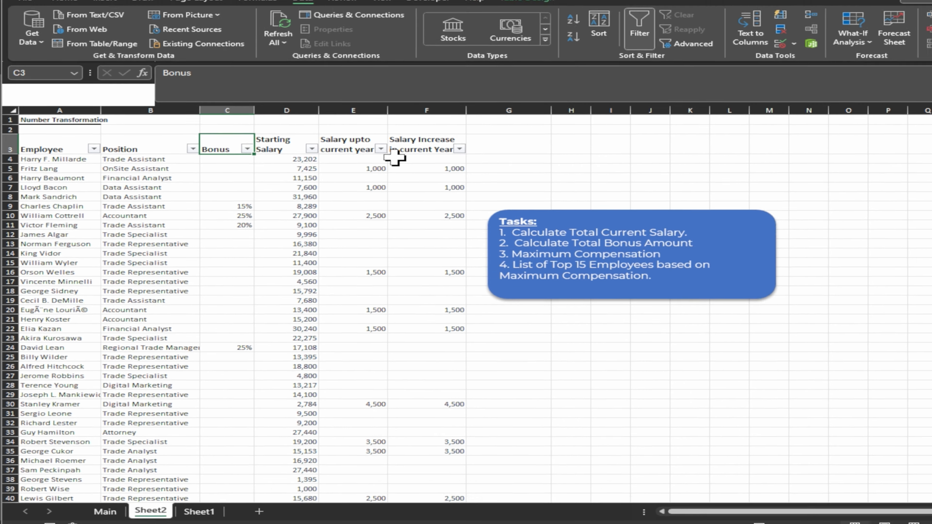
# - Load the employee table into Power Query and name the query TotalCompensation
pyautogui.click(192, 203)
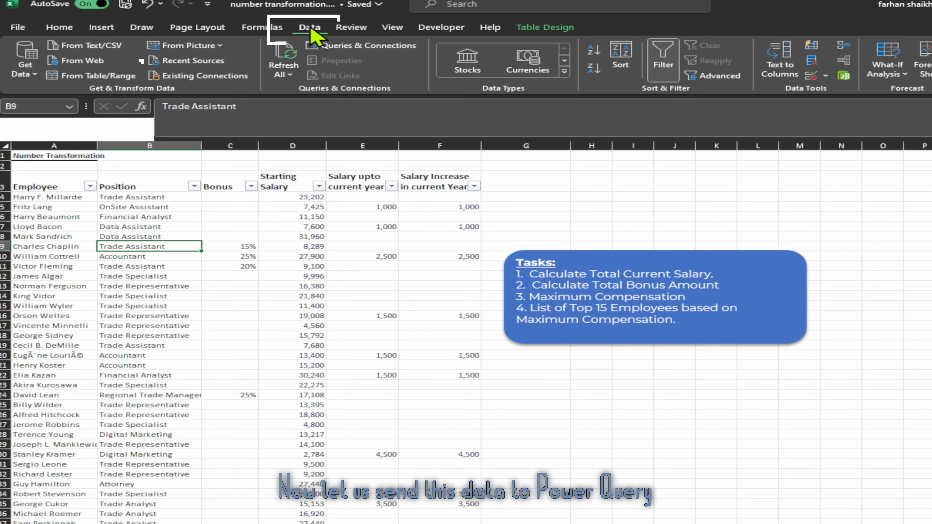
pyautogui.click(98, 75)
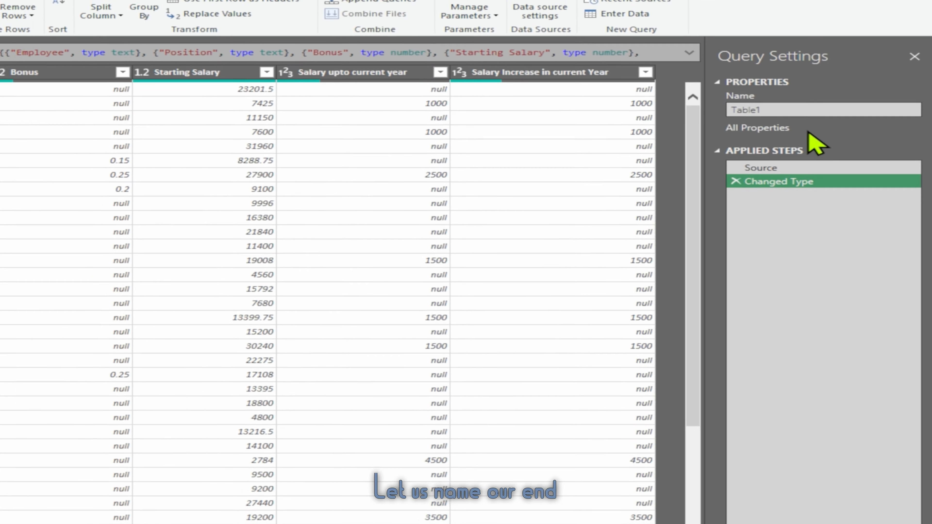
pyautogui.doubleClick(773, 110)
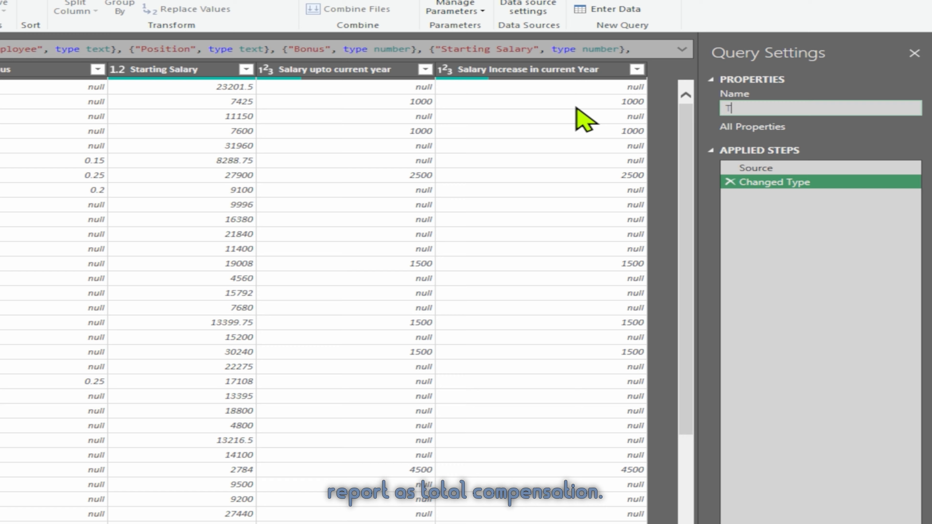
pyautogui.write('TotalCompensation')
pyautogui.press('Return')
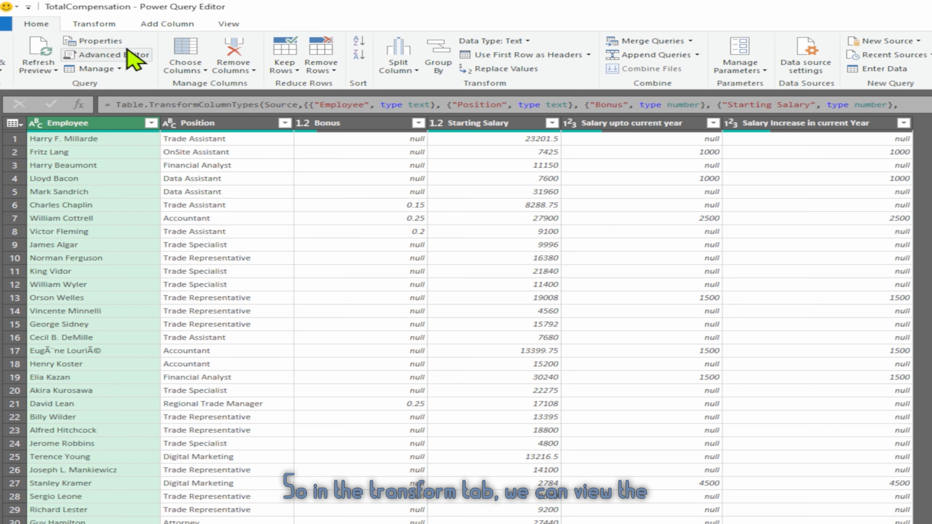
# - Calculate the median of the Starting Salary column, and delete that calculation from the applied steps
pyautogui.click(105, 26)
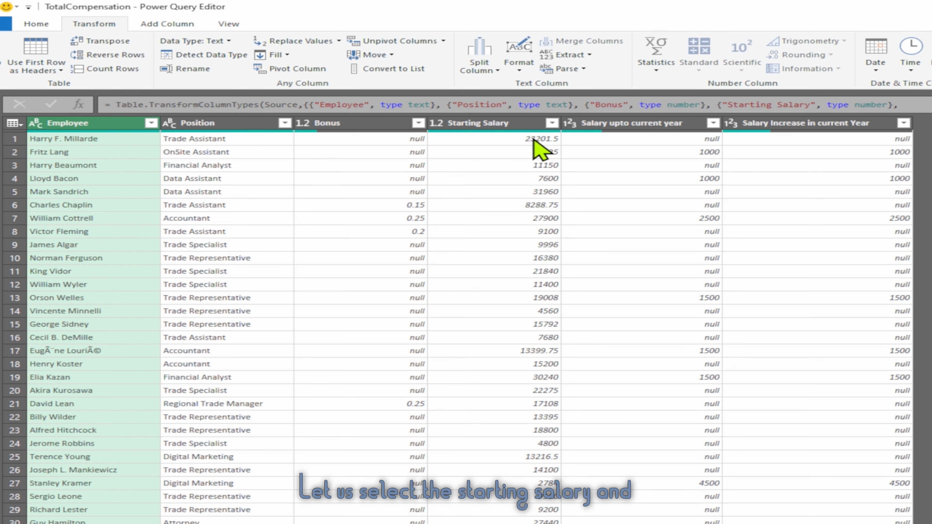
pyautogui.click(503, 123)
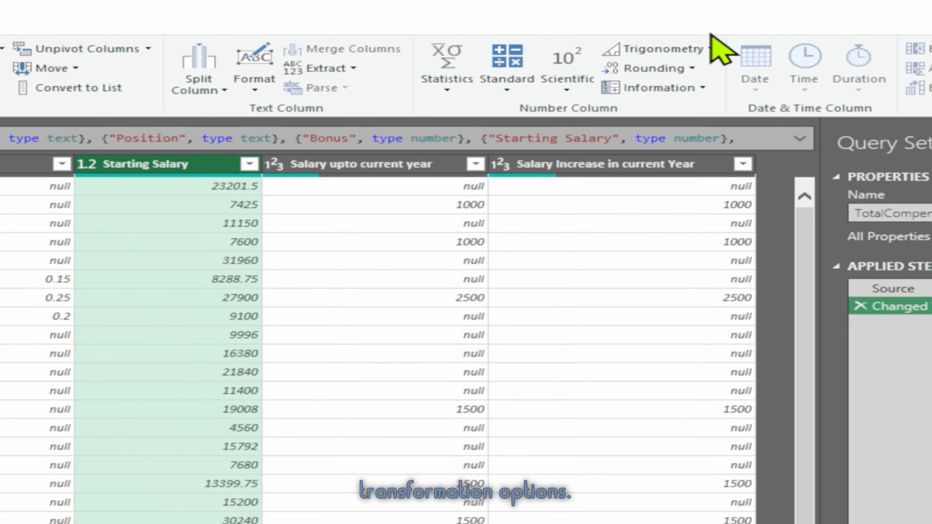
pyautogui.click(450, 83)
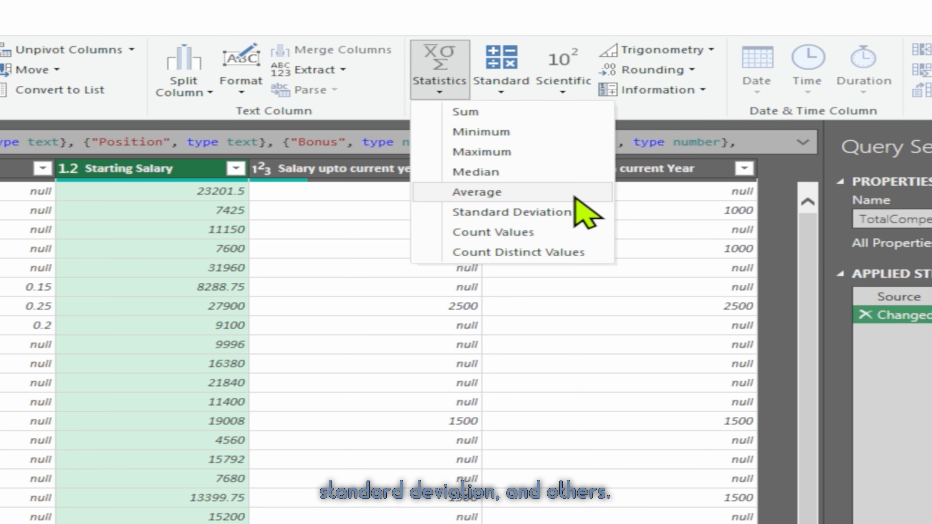
pyautogui.click(552, 172)
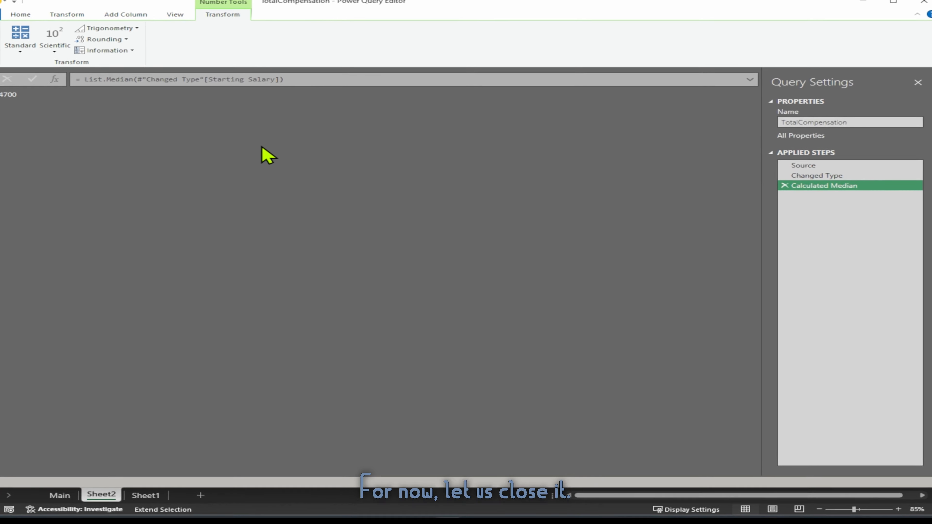
pyautogui.click(768, 188)
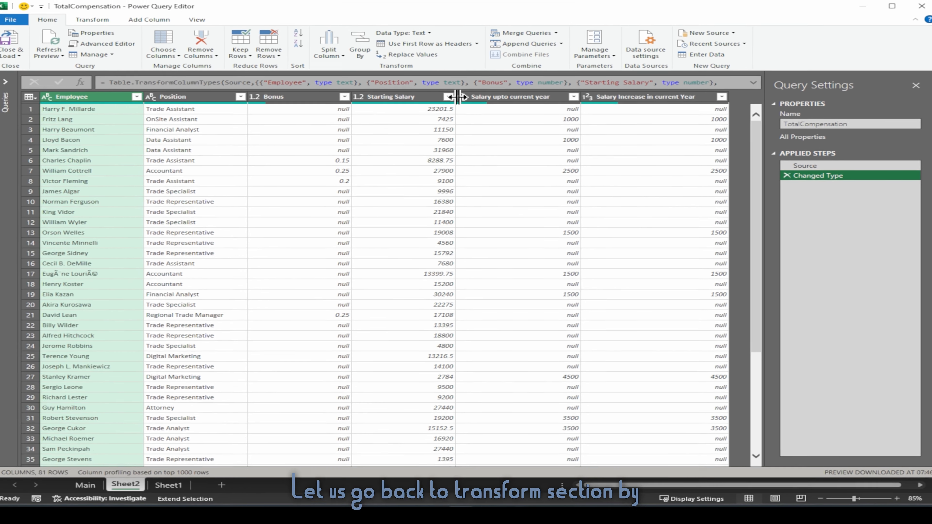
# - Add 100 to each value in the Starting Salary column, and delete the addition from the applied steps
pyautogui.click(426, 96)
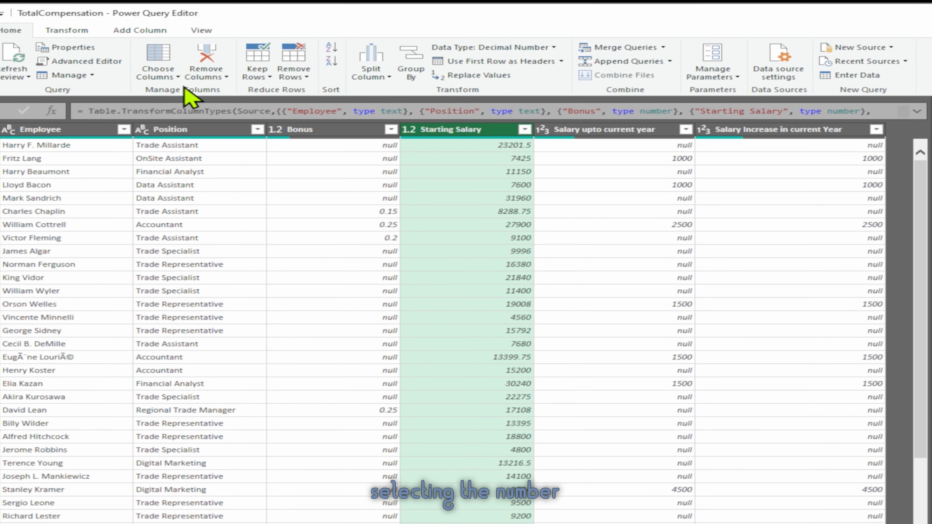
pyautogui.click(68, 30)
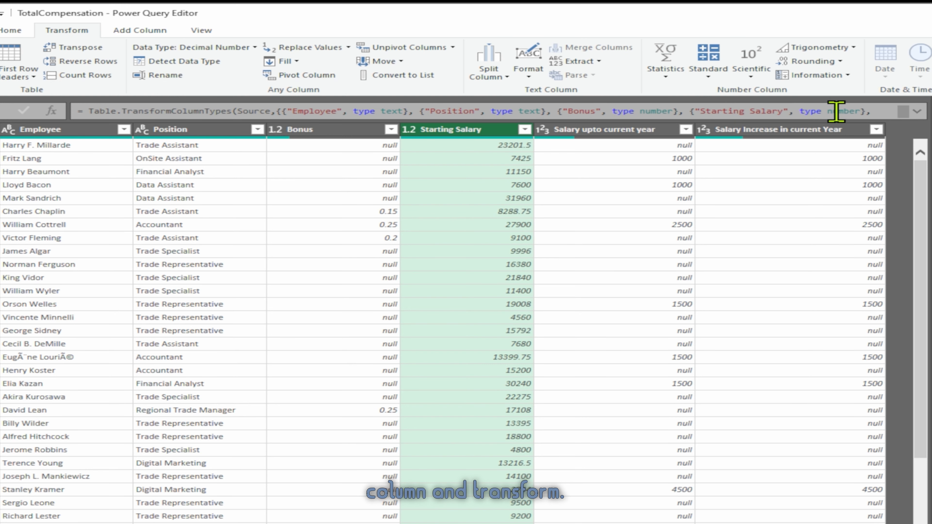
pyautogui.click(710, 68)
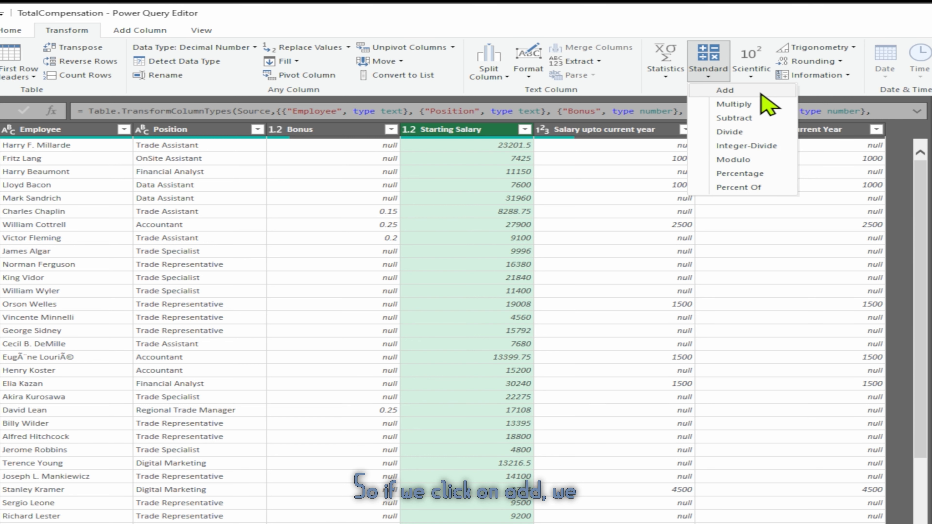
pyautogui.click(735, 90)
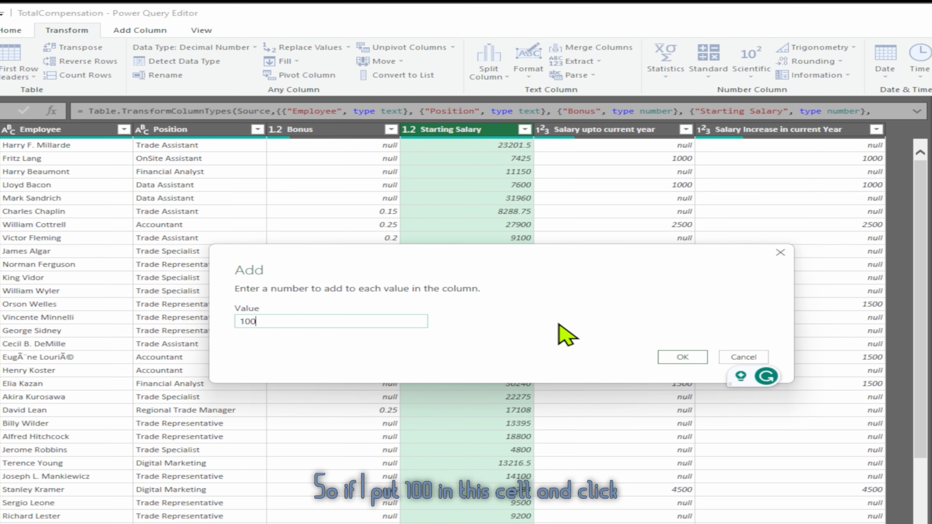
pyautogui.click(682, 358)
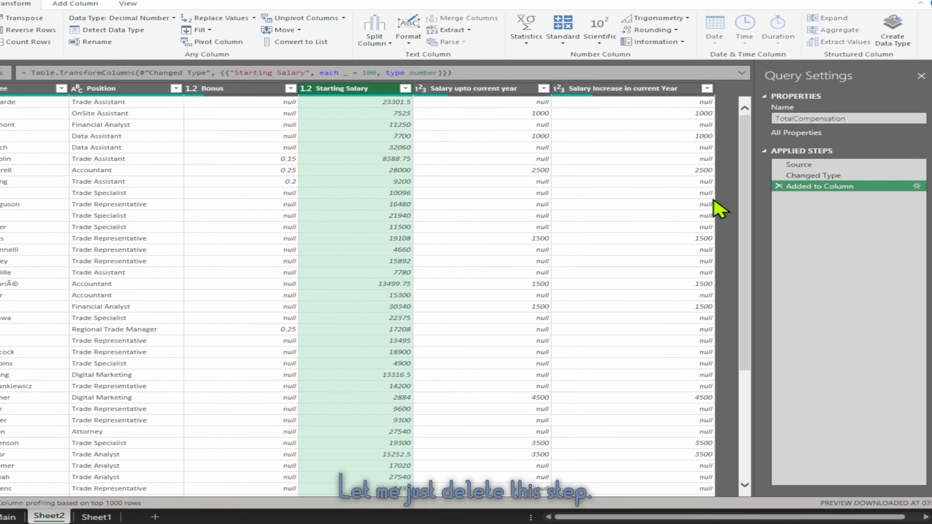
pyautogui.click(779, 187)
pyautogui.click(599, 36)
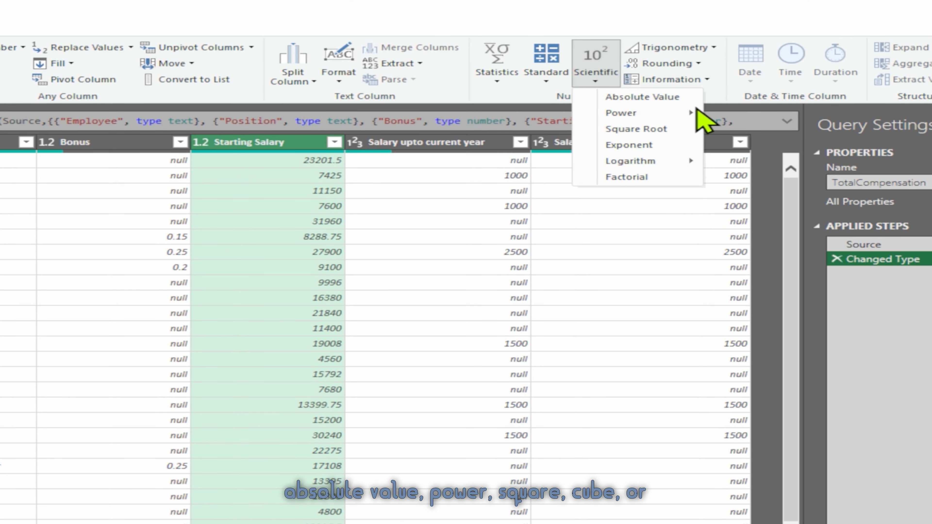
pyautogui.moveTo(642, 99)
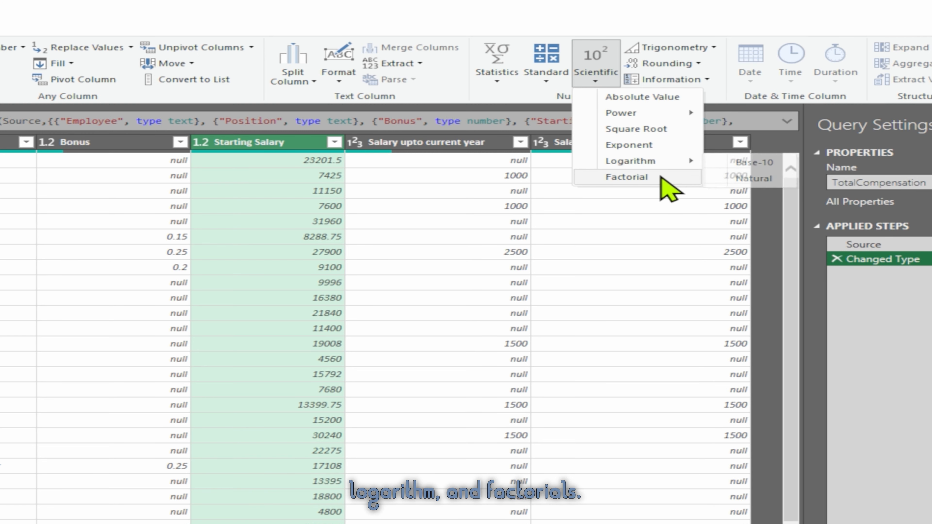
pyautogui.click(696, 48)
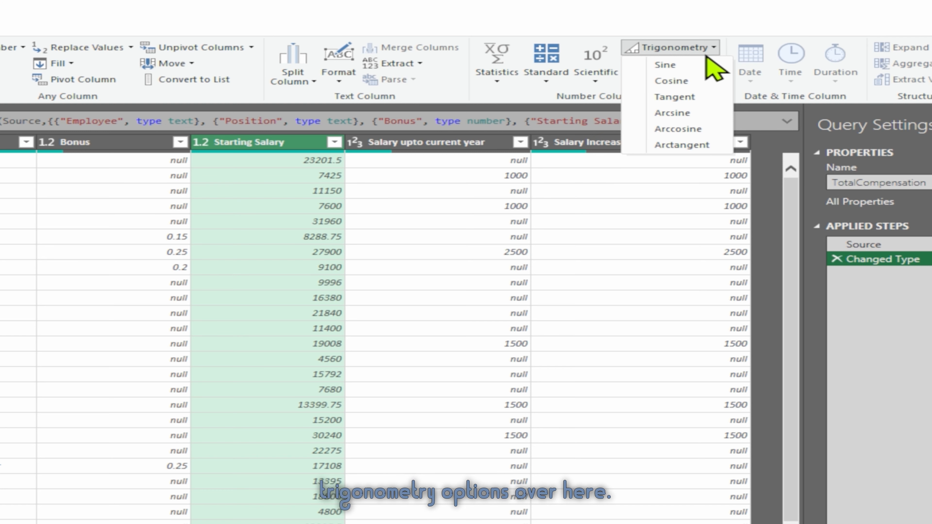
pyautogui.click(736, 29)
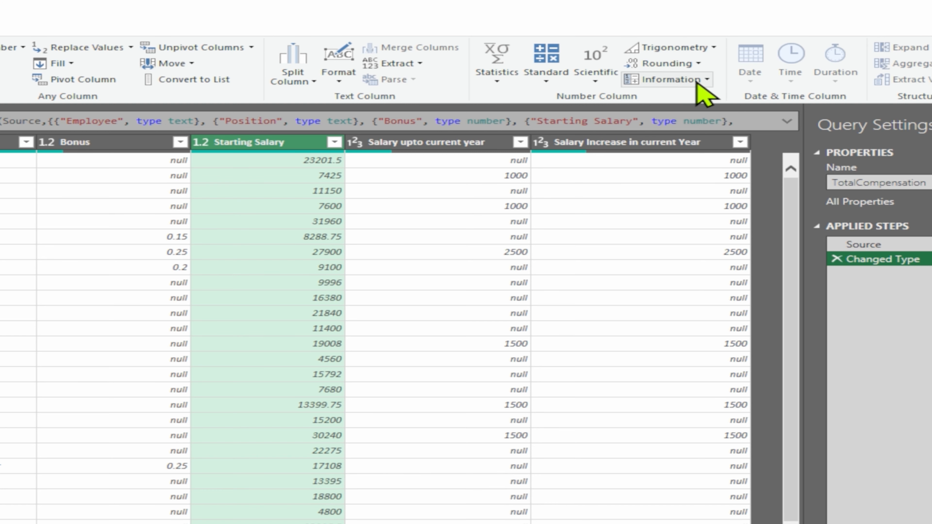
# - Apply the Is Even check to the Starting Salary column, and delete the check from the applied steps
pyautogui.click(703, 79)
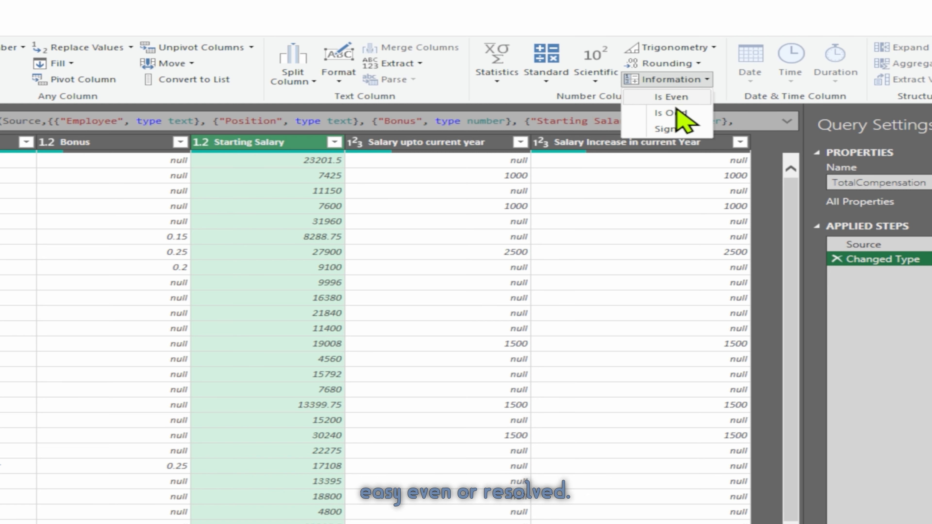
pyautogui.click(689, 98)
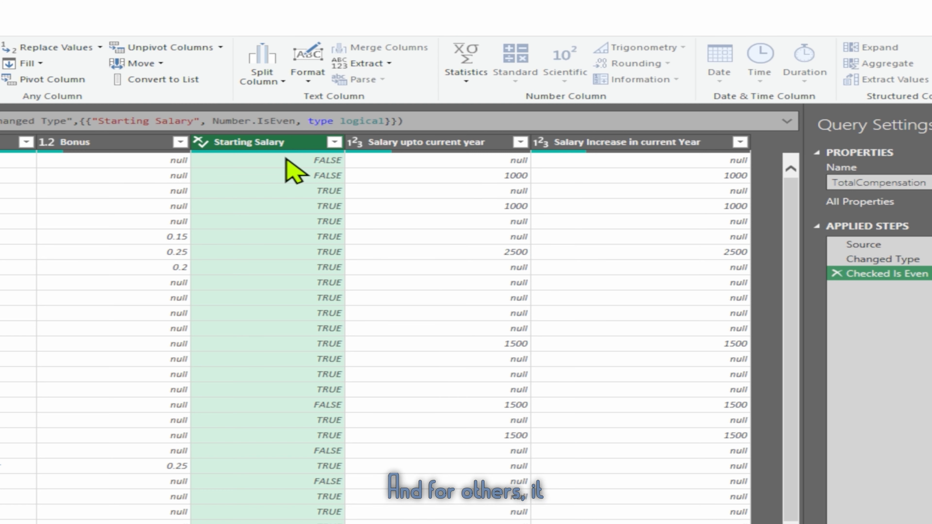
pyautogui.click(837, 273)
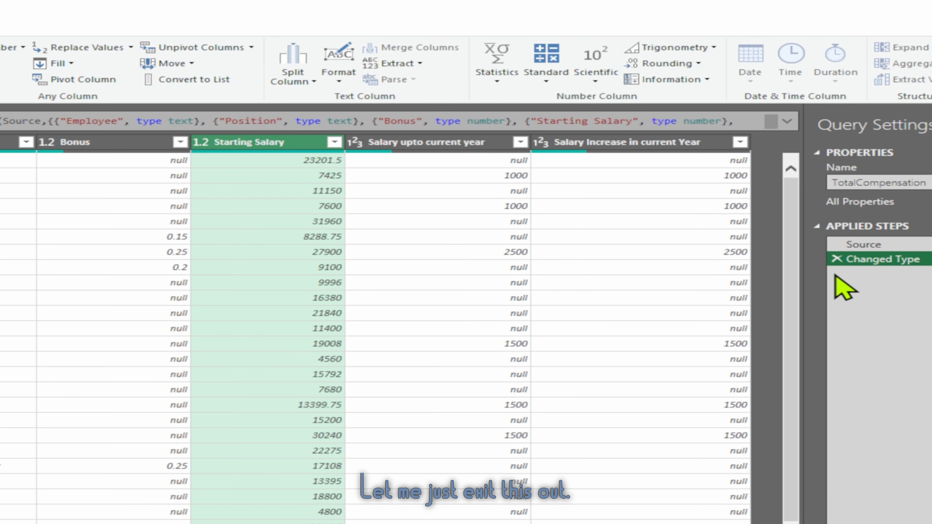
# - Round the Starting Salary column to 1 decimal place, and delete the rounding from the applied steps
pyautogui.click(675, 69)
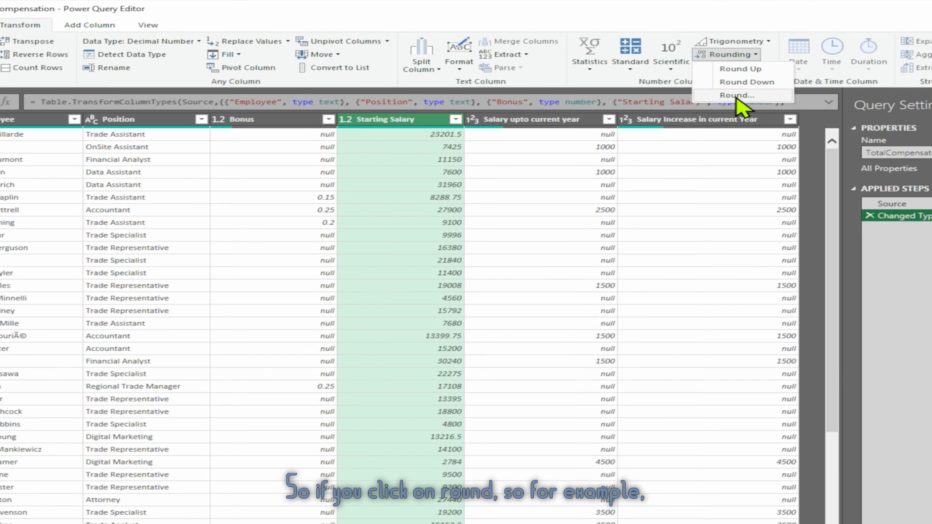
pyautogui.click(679, 78)
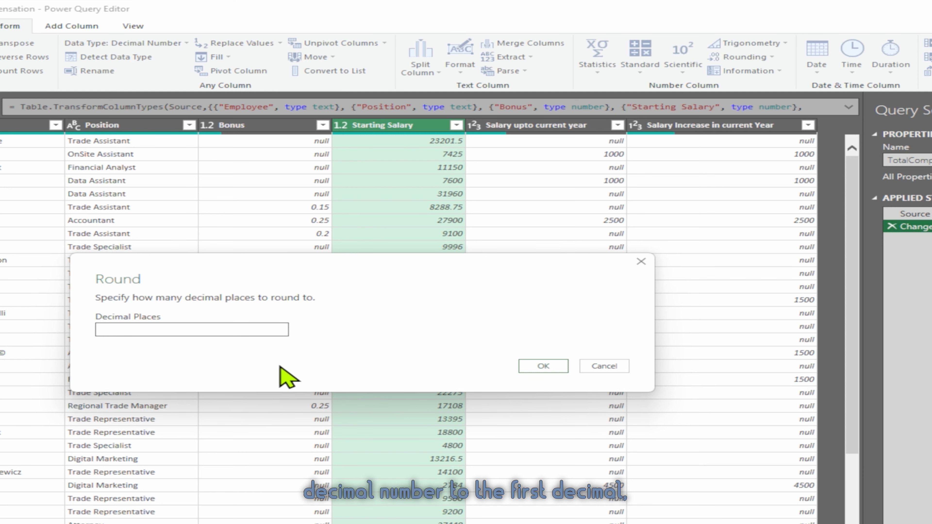
pyautogui.click(237, 331)
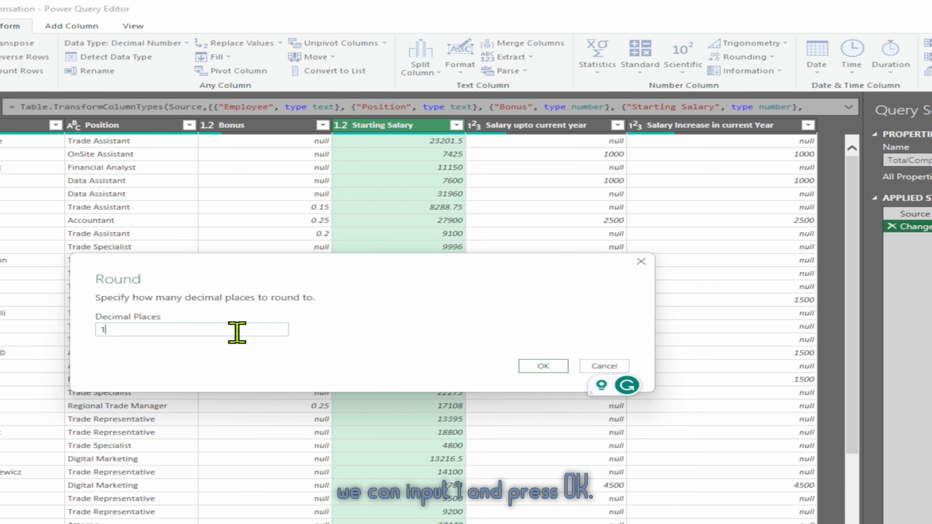
pyautogui.click(543, 367)
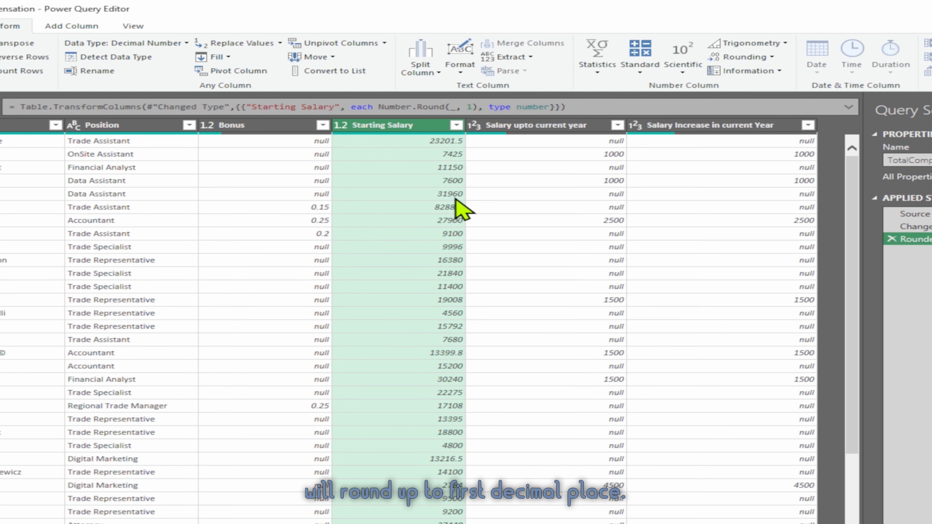
pyautogui.click(893, 240)
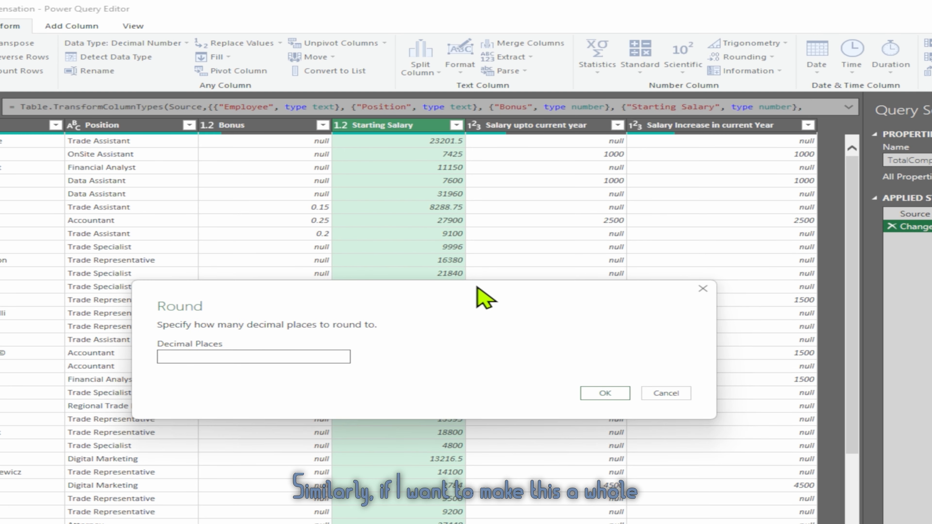
# - Round the Starting Salary values to whole numbers using 0 decimal places
pyautogui.click(242, 357)
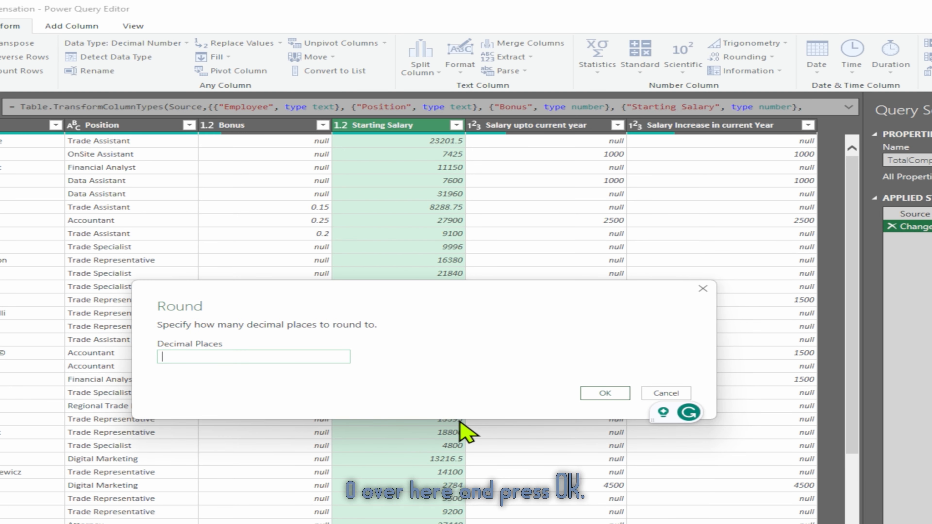
pyautogui.click(605, 394)
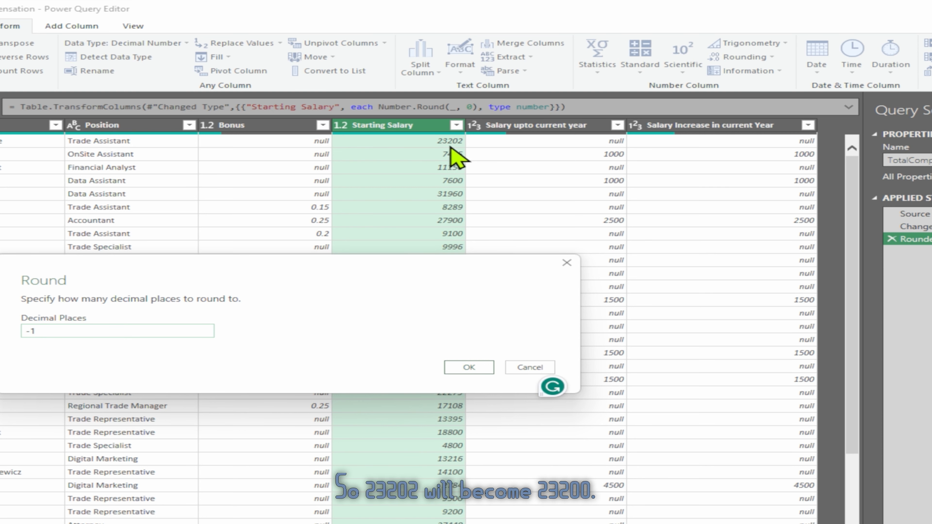
# - Add a second rounding of Starting Salary to -1 decimal places and revise it to -2
pyautogui.click(473, 369)
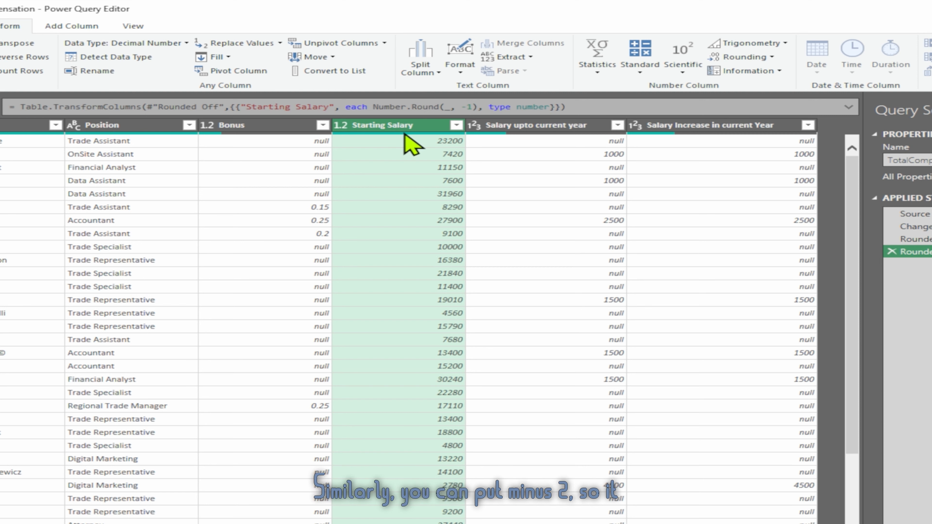
pyautogui.click(931, 252)
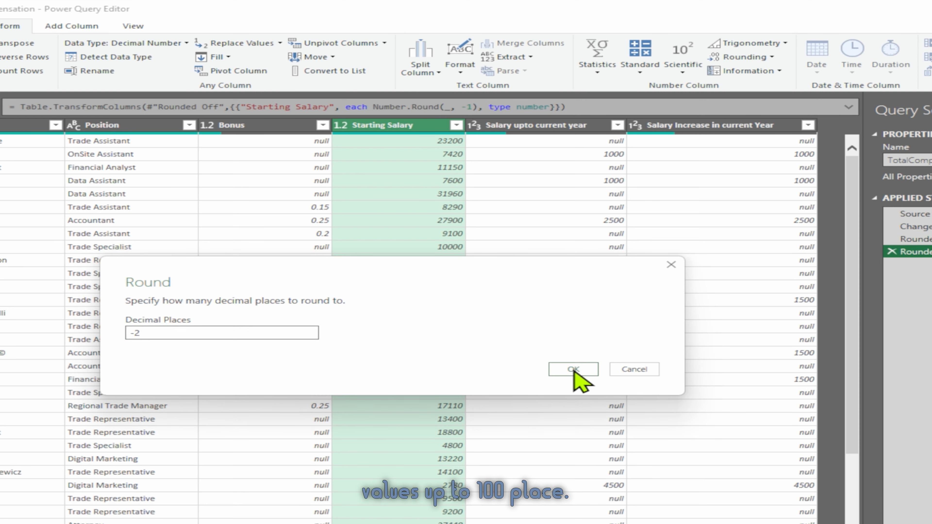
pyautogui.click(573, 369)
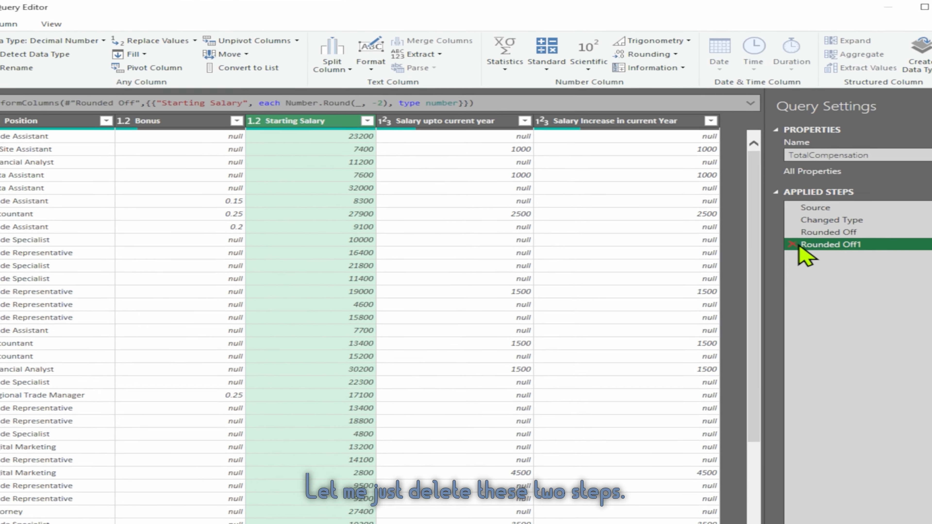
# - Delete both Starting Salary rounding steps, Rounded Off1 and Rounded Off, from the applied steps
pyautogui.click(787, 196)
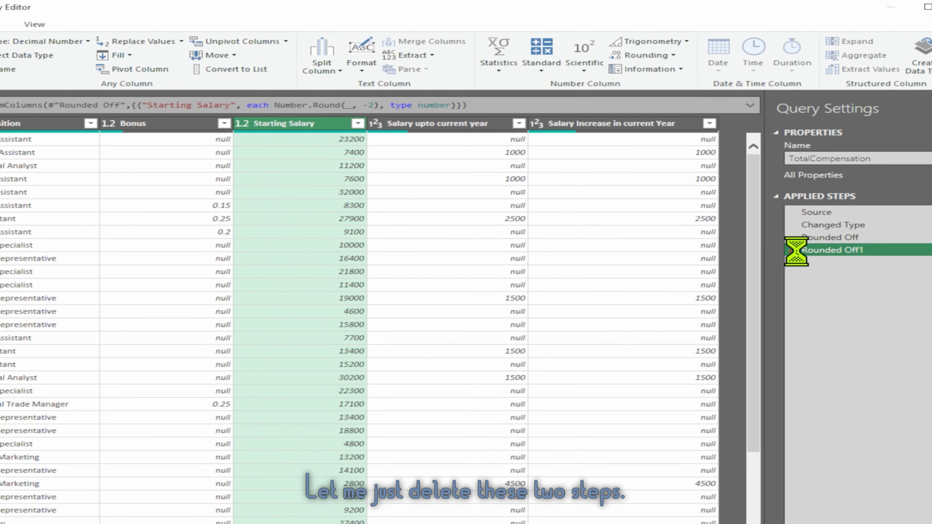
pyautogui.click(788, 187)
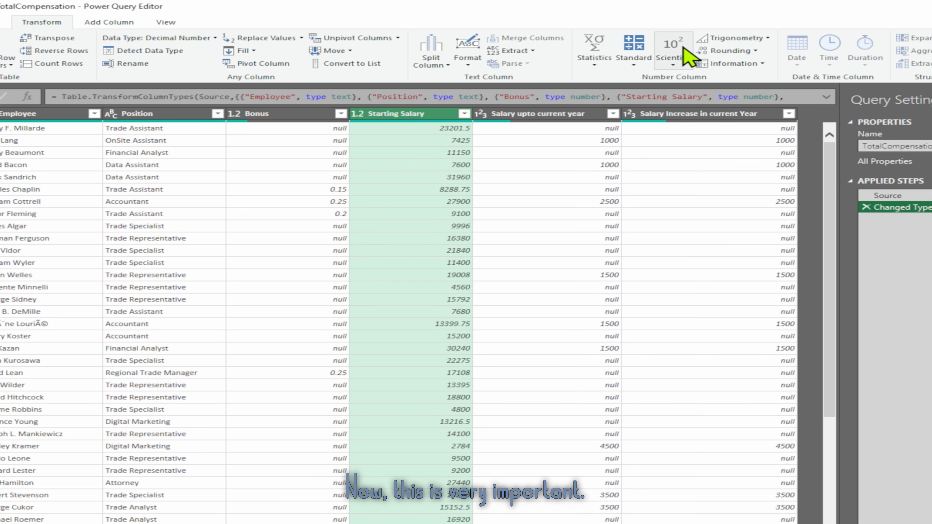
# - Add a new column that adds Starting Salary and Salary upto current year with the standard Add operation
pyautogui.keyDown('ctrl'); pyautogui.click(533, 115); pyautogui.keyUp('ctrl')
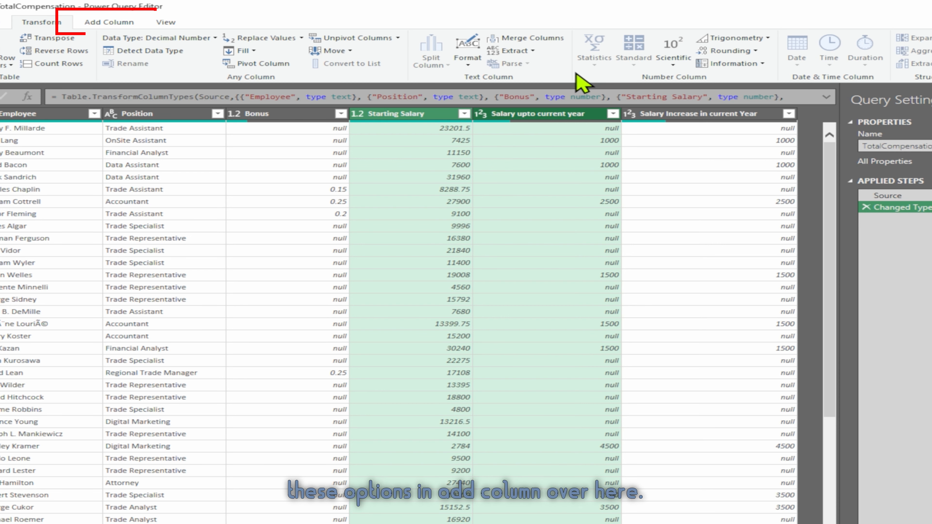
pyautogui.click(117, 23)
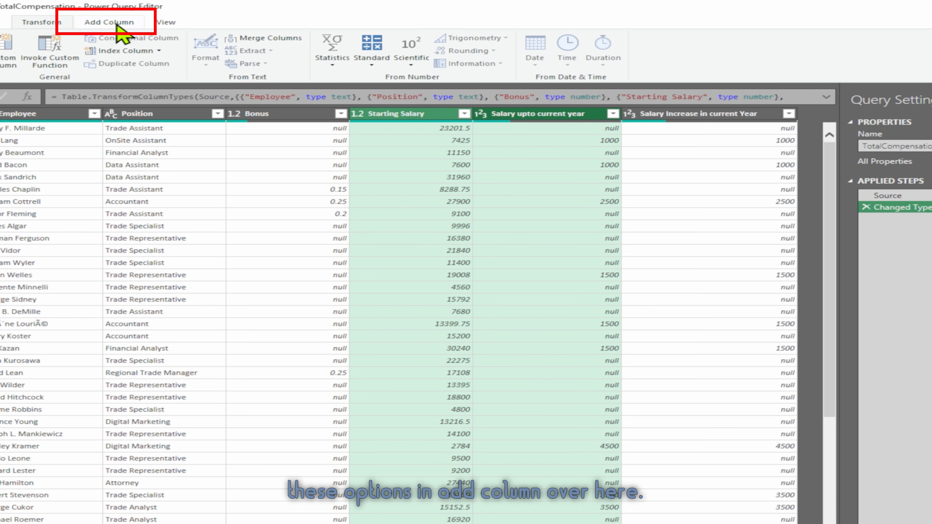
pyautogui.click(374, 68)
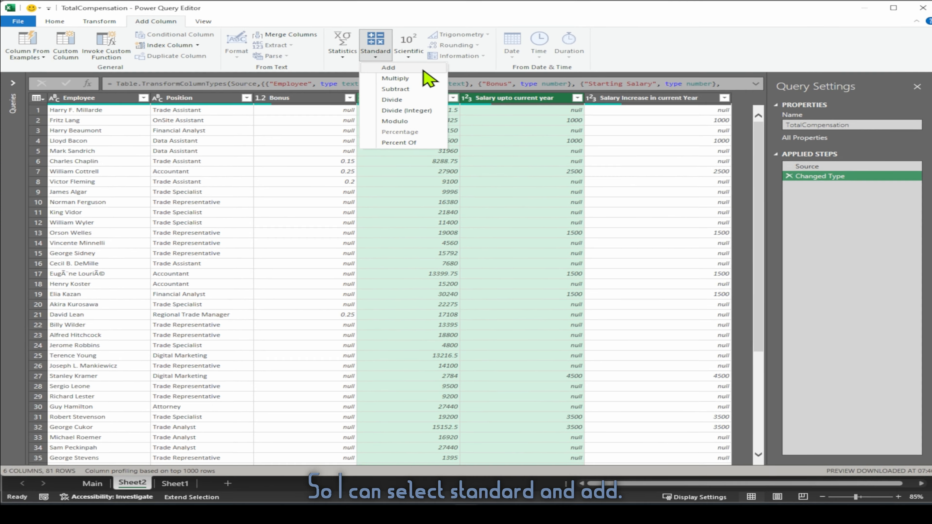
pyautogui.click(429, 76)
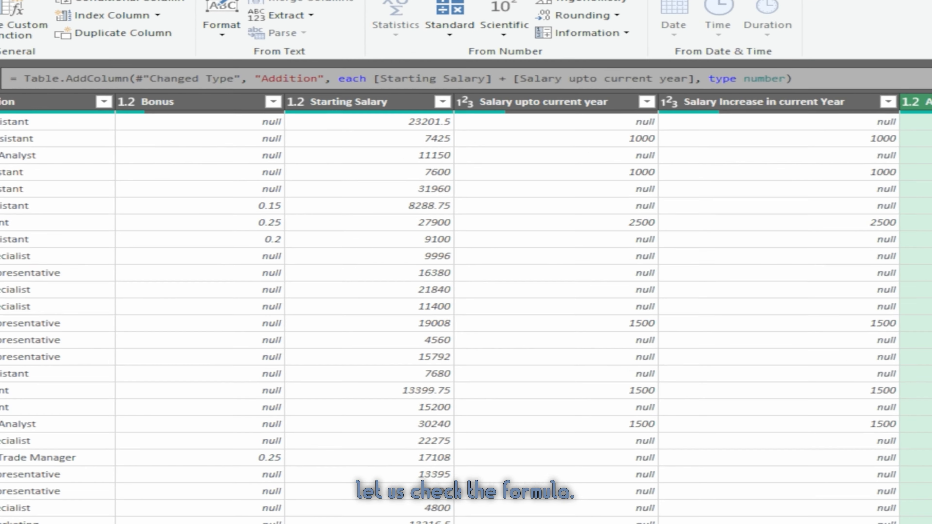
# - Expand the formula bar to inspect the two-column Addition formula, and delete the Inserted Addition step
pyautogui.click(755, 83)
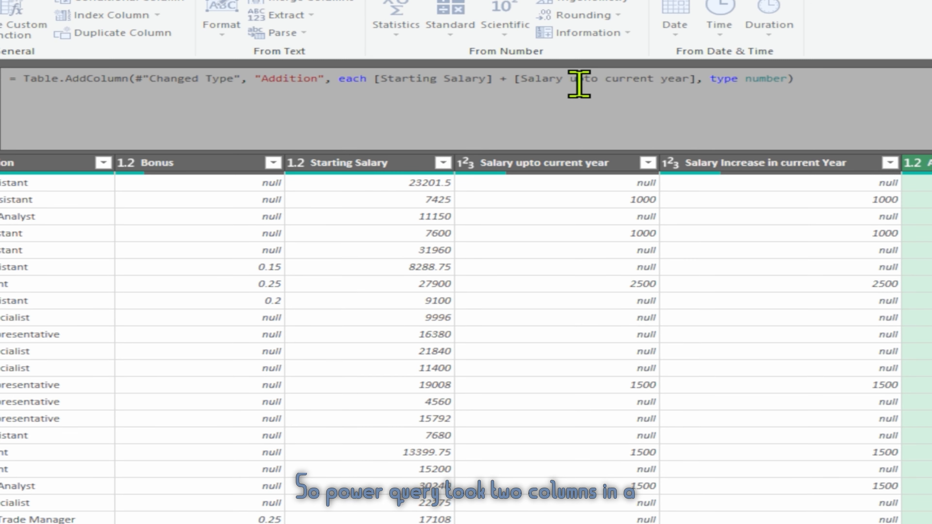
pyautogui.doubleClick(501, 79)
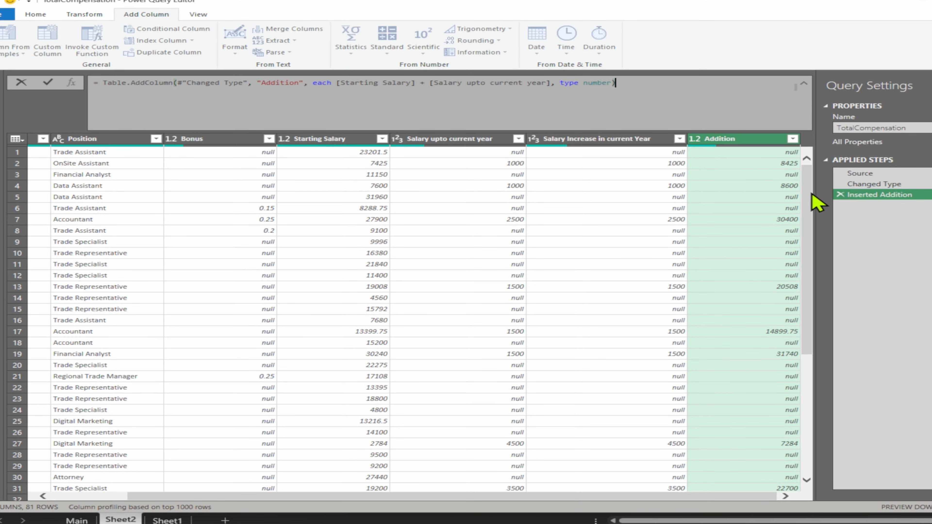
pyautogui.click(840, 195)
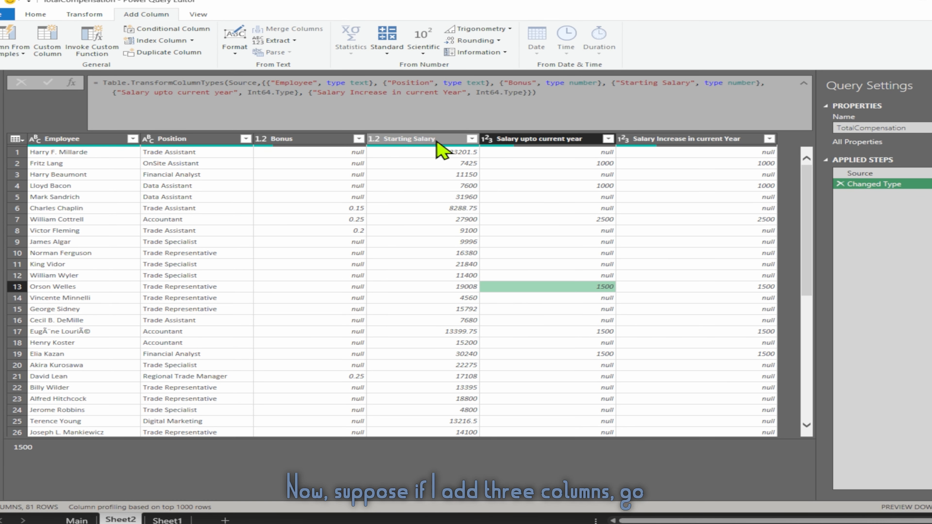
# - Add a column summing Starting Salary, Salary upto current year and Salary Increase in current Year, and inspect its formula
pyautogui.click(422, 139)
pyautogui.keyDown('ctrl'); pyautogui.click(528, 141); pyautogui.keyUp('ctrl')
pyautogui.keyDown('ctrl'); pyautogui.click(646, 139); pyautogui.keyUp('ctrl')
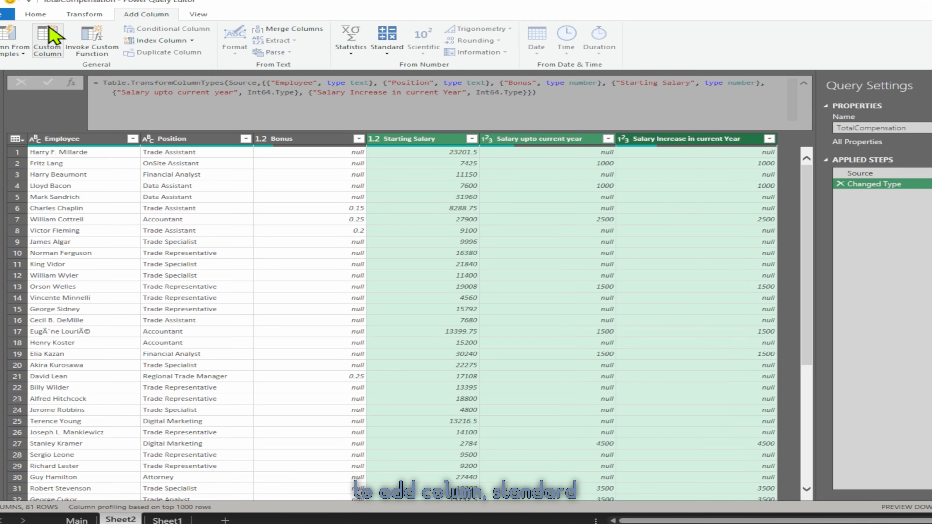
pyautogui.click(387, 37)
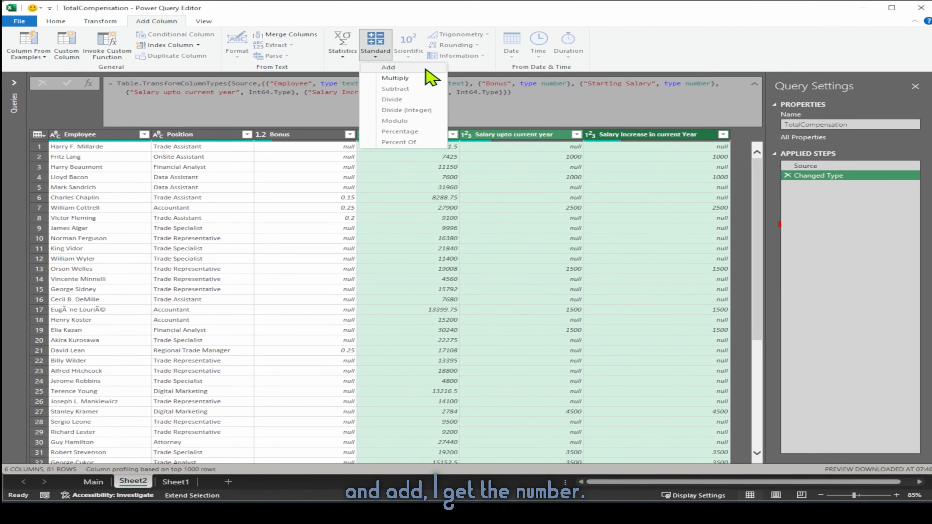
pyautogui.click(390, 71)
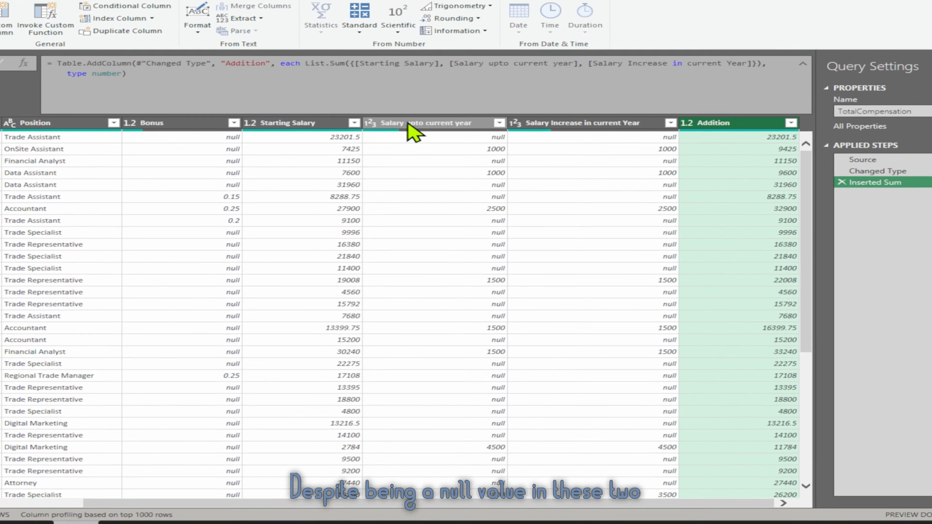
pyautogui.click(408, 123)
pyautogui.click(620, 124)
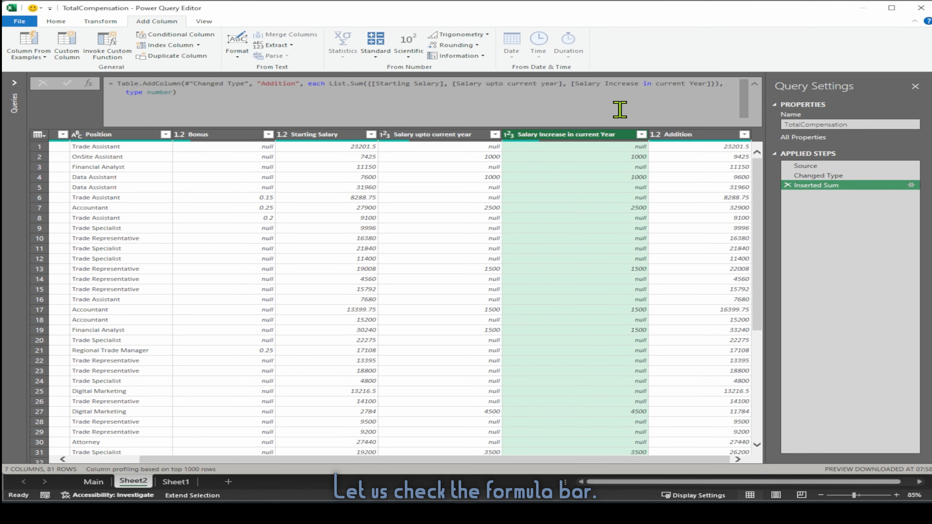
pyautogui.click(620, 110)
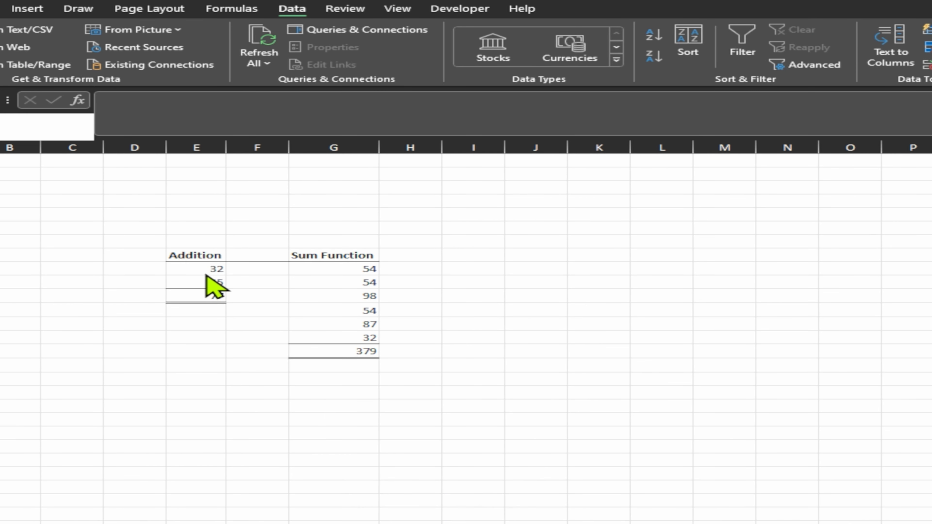
# - In the Excel worksheet, re-enter the total under the Addition heading as =E43+E42
pyautogui.click(207, 272)
pyautogui.press('Right')
pyautogui.press('Down')
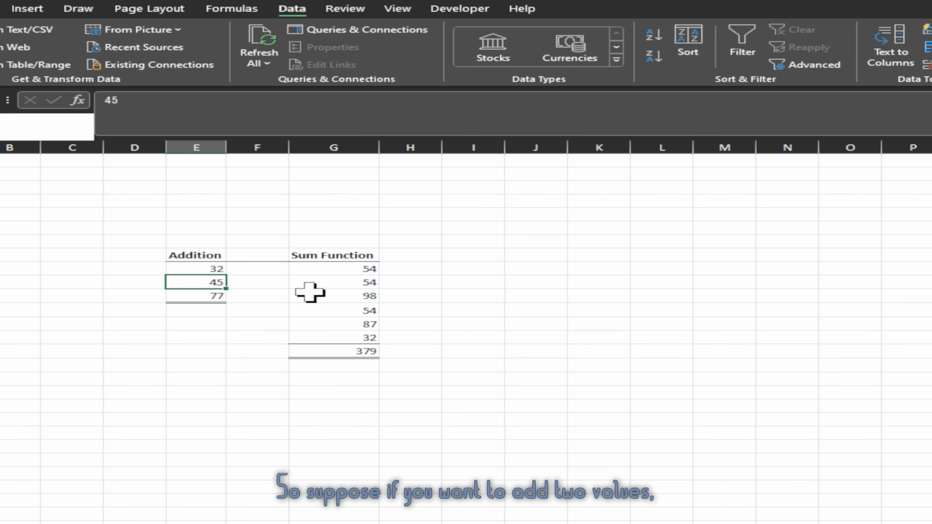
pyautogui.press('Down')
pyautogui.write('=')
pyautogui.press('Up')
pyautogui.press('Down')
pyautogui.press('Up')
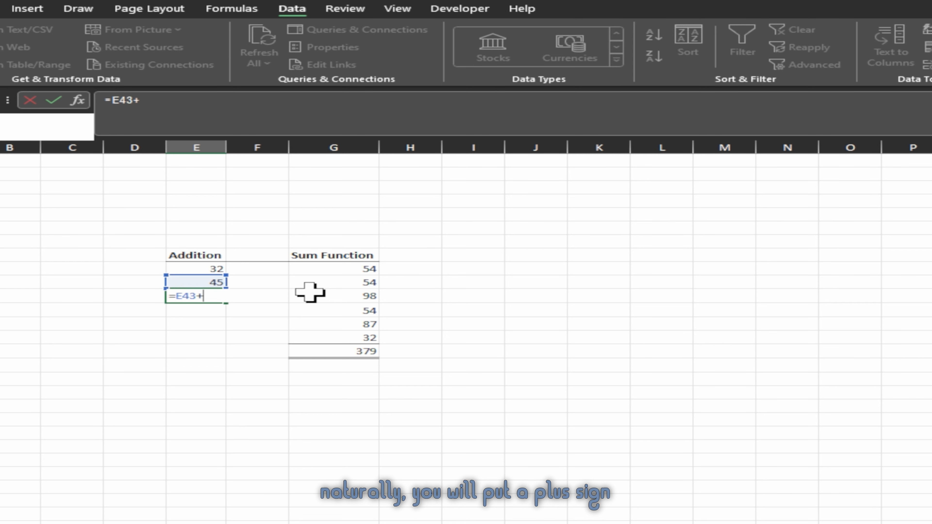
pyautogui.write('+')
pyautogui.press('Up')
pyautogui.press('Up')
pyautogui.press('Return')
pyautogui.press('Up')
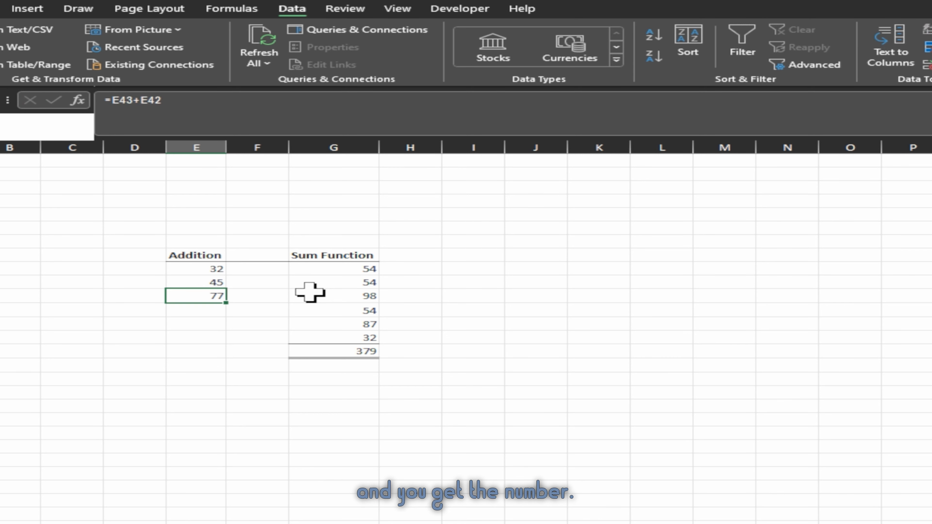
# - Examine the SUM formula in the total cell of the Sum Function column
pyautogui.press('Up')
pyautogui.press('Down')
pyautogui.press('Right')
pyautogui.press('Right')
pyautogui.press('Up')
pyautogui.press('Up')
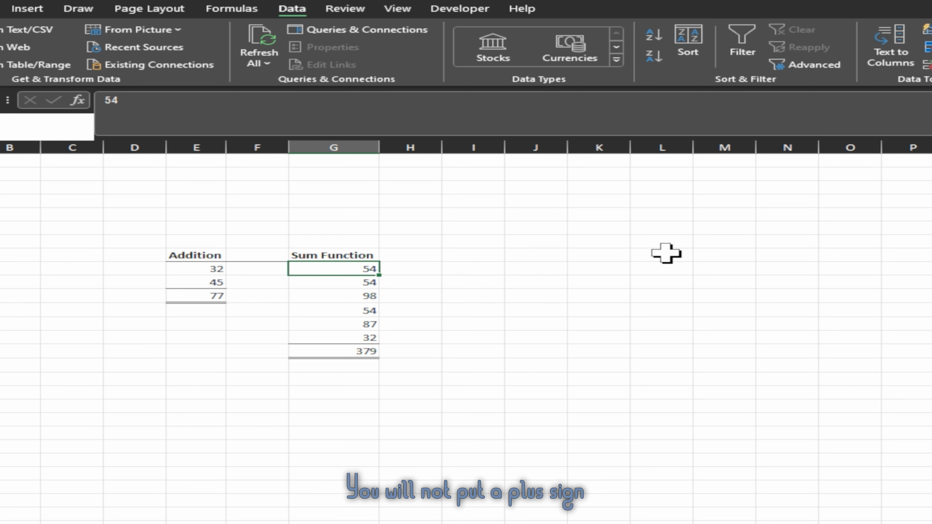
pyautogui.hotkey('ctrl', 'Down')
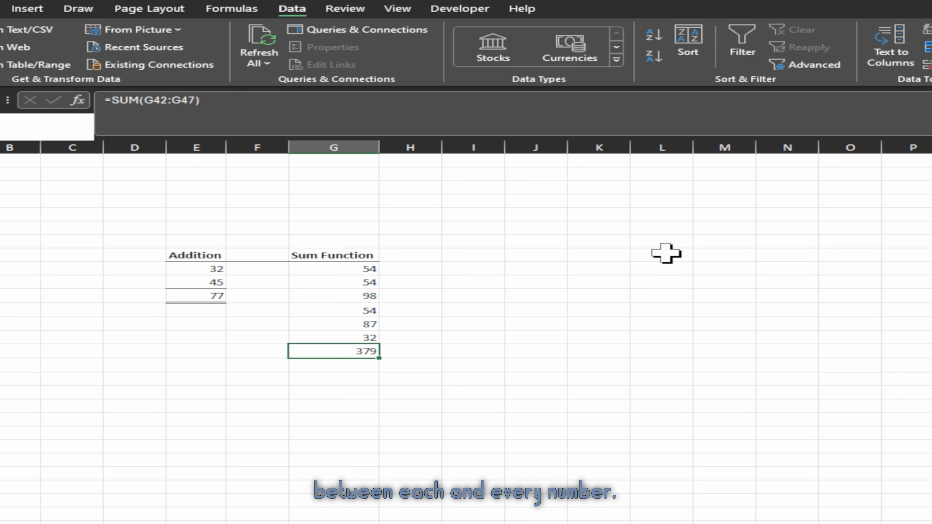
pyautogui.press('F2')
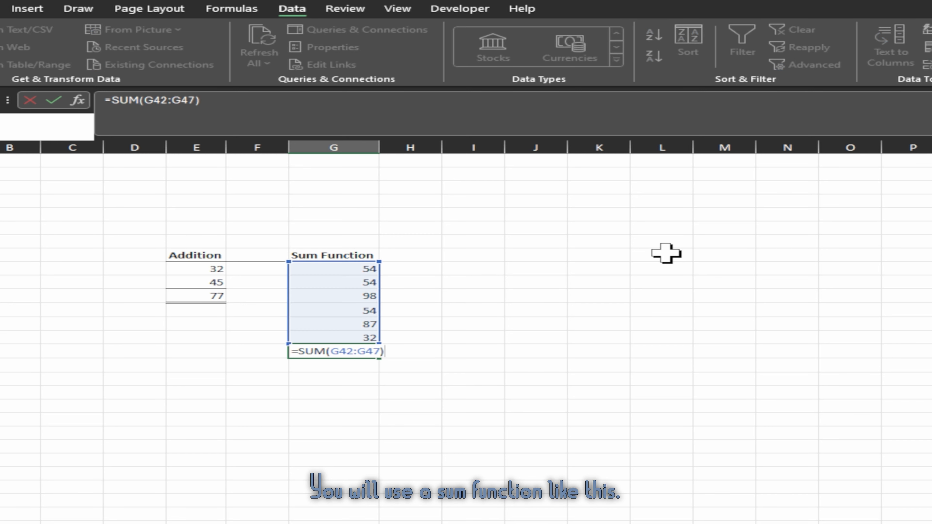
pyautogui.press('Escape')
# - Replace the second number under the Addition heading, in cell E43, with the text null
pyautogui.press('Up')
pyautogui.press('Up')
pyautogui.press('Up')
pyautogui.press('Up')
pyautogui.press('Up')
pyautogui.press('Left')
pyautogui.press('Left')
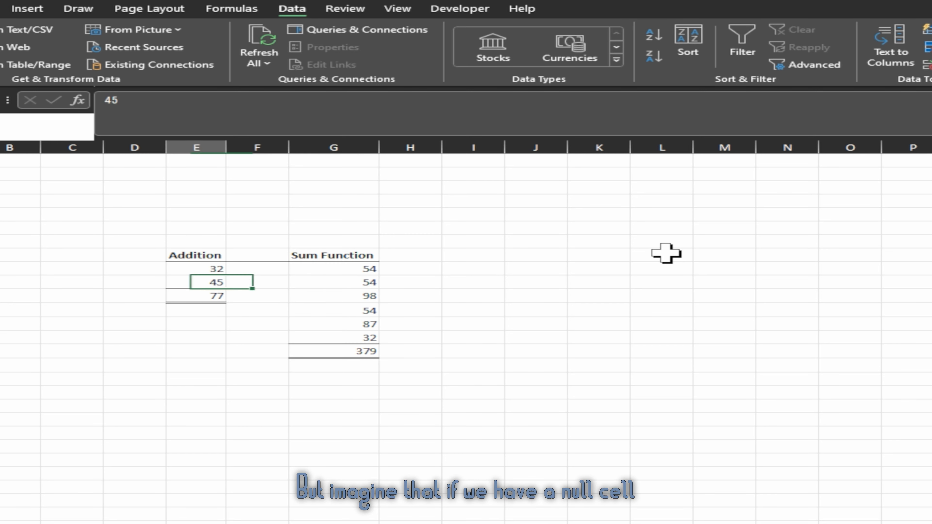
pyautogui.write('null')
pyautogui.press('Return')
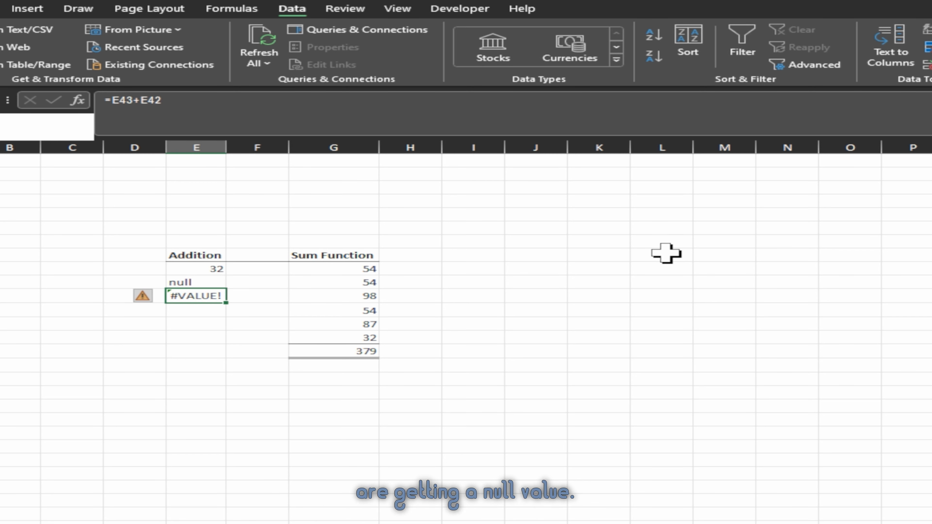
# - Replace the third number under the Sum Function heading, in cell G44, with the text null
pyautogui.press('Right')
pyautogui.press('Right')
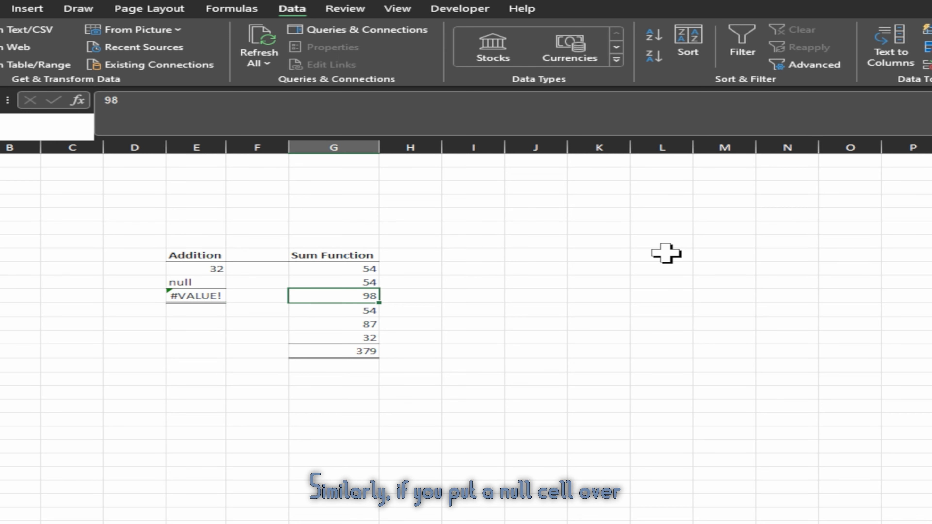
pyautogui.write('null')
pyautogui.press('Return')
# - Examine the Sum Function values around the null cell and the SUM total beneath them
pyautogui.press('Down')
pyautogui.press('Down')
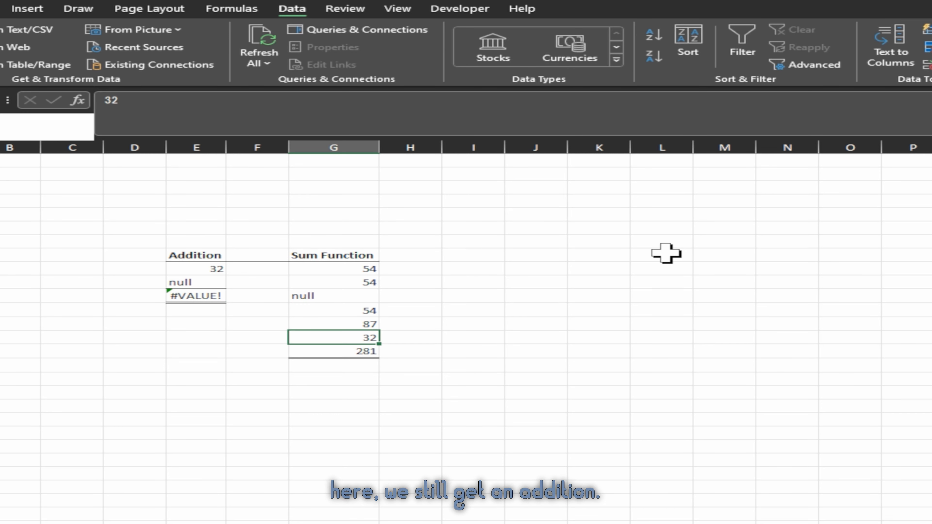
pyautogui.press('Down')
pyautogui.press('Up')
pyautogui.press('Up')
pyautogui.press('Up')
pyautogui.press('Down')
pyautogui.press('Down')
pyautogui.press('Down')
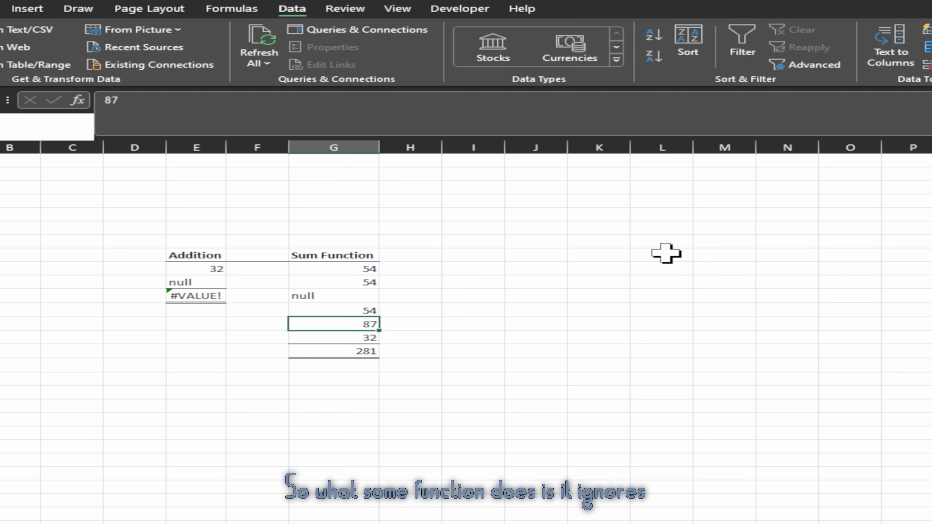
pyautogui.press('Up')
pyautogui.press('Up')
pyautogui.press('Up')
pyautogui.press('Up')
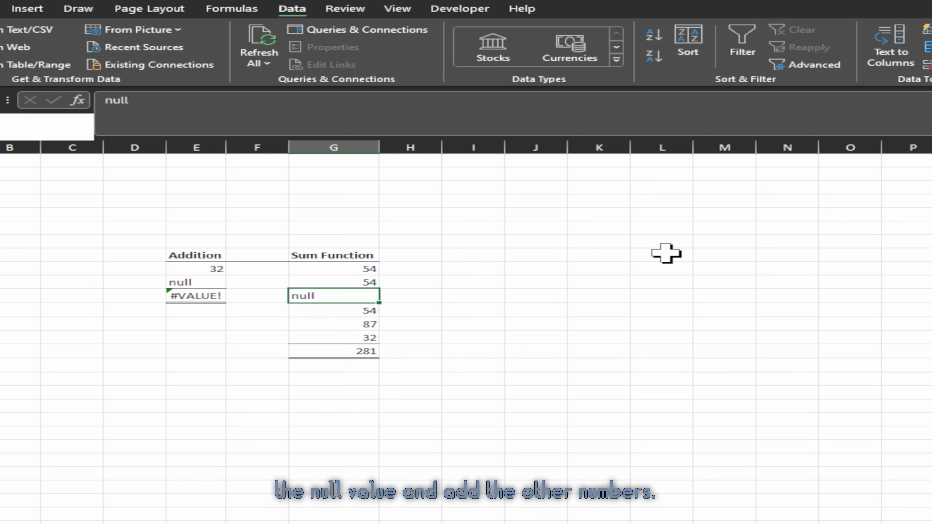
pyautogui.press('Up')
pyautogui.press('Down')
pyautogui.press('Down')
pyautogui.press('Down')
pyautogui.press('Down')
pyautogui.press('Down')
pyautogui.press('Down')
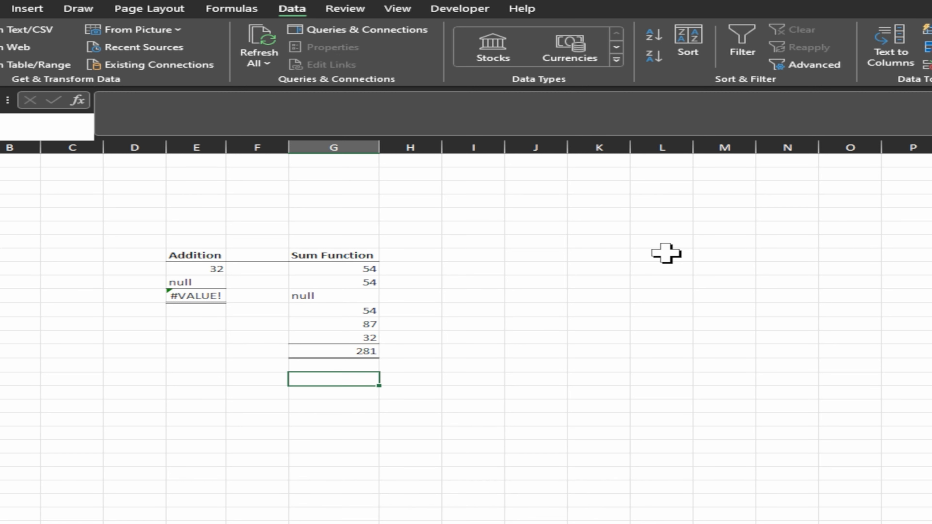
pyautogui.press('Up')
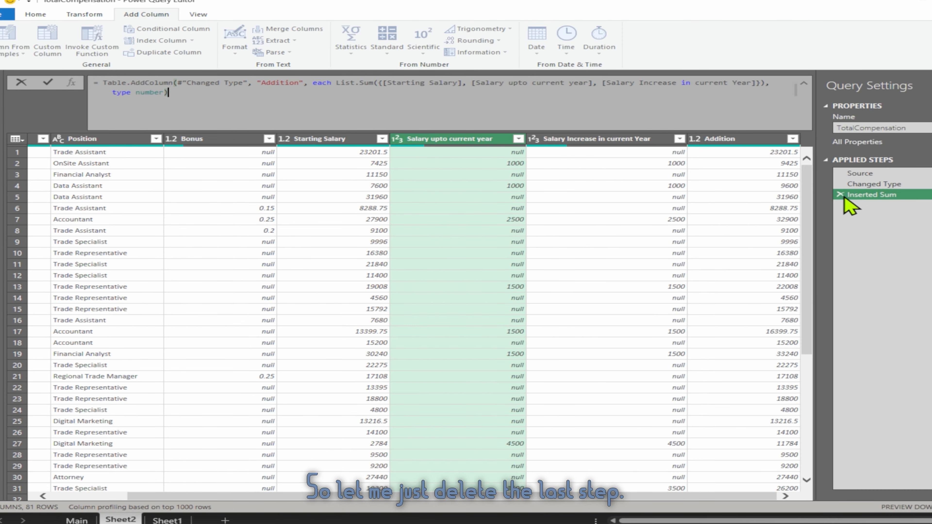
# - In Power Query Editor, delete the Inserted Sum step and remove the Salary Increase in current Year column
pyautogui.click(840, 195)
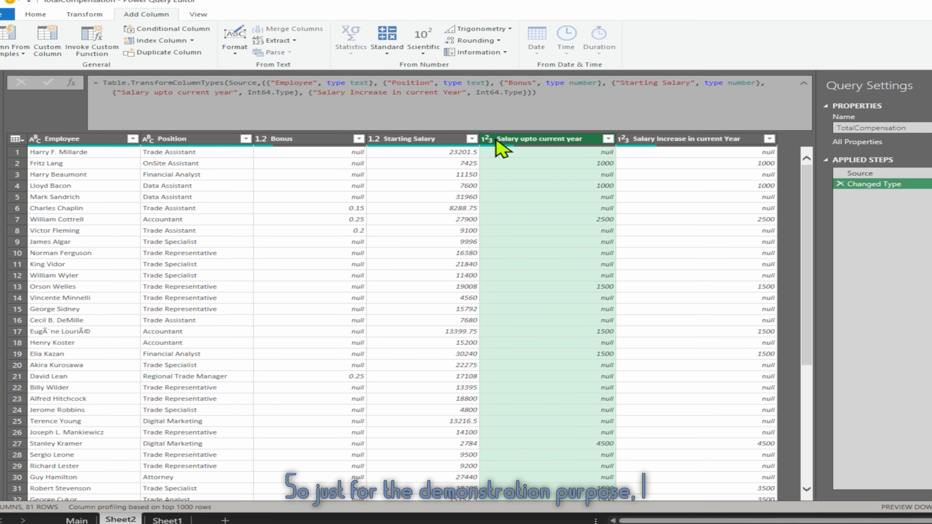
pyautogui.click(686, 139)
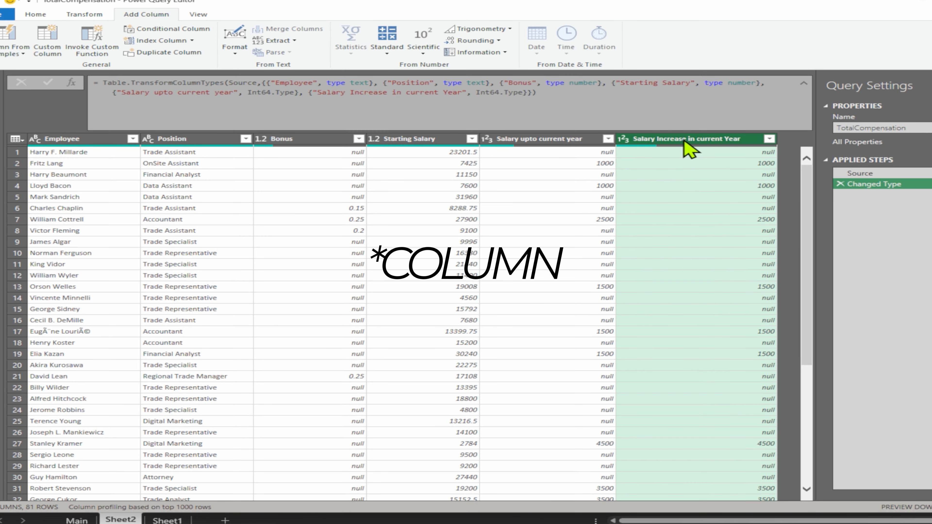
pyautogui.press('Delete')
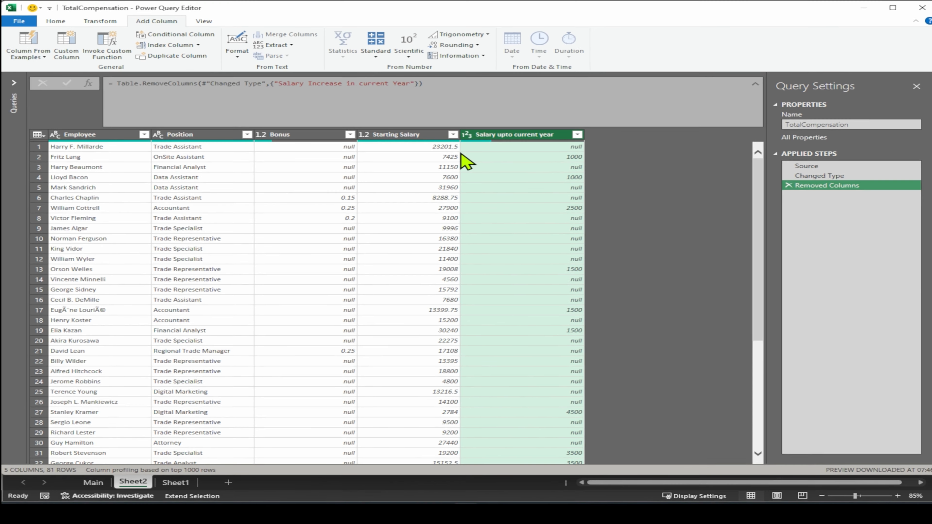
# - Replace null with 0 in the Salary upto current year column
pyautogui.click(430, 139)
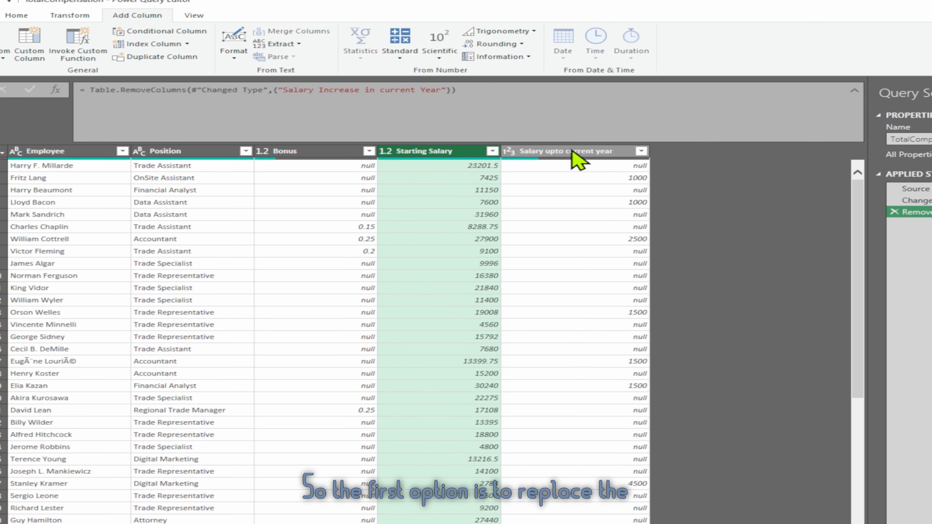
pyautogui.click(583, 152)
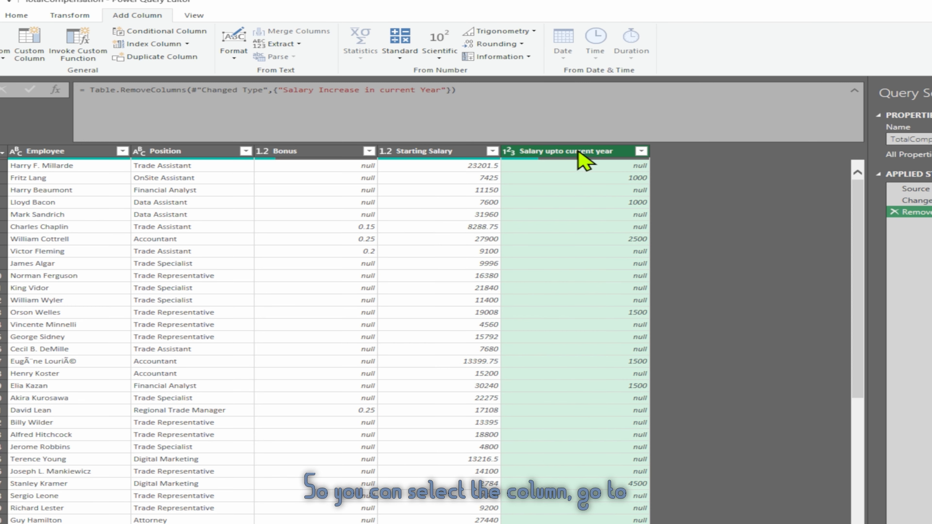
pyautogui.click(73, 17)
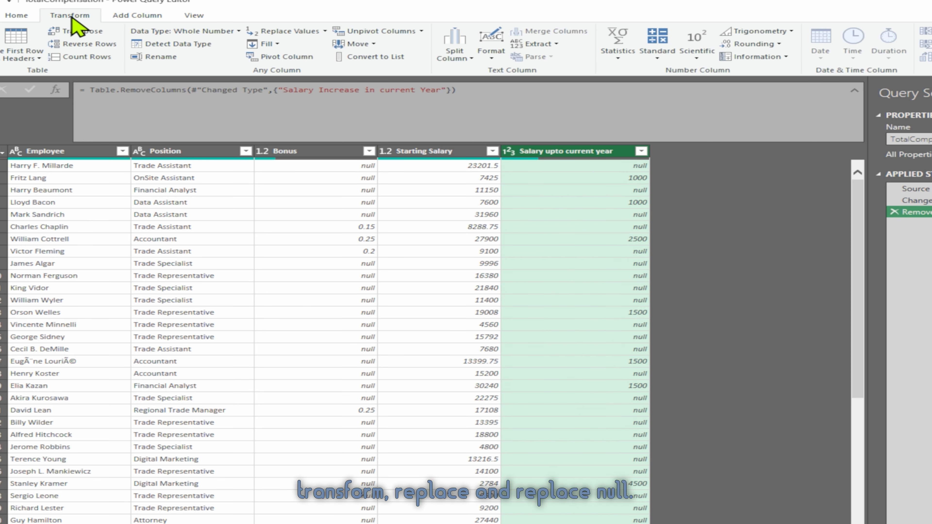
pyautogui.click(293, 31)
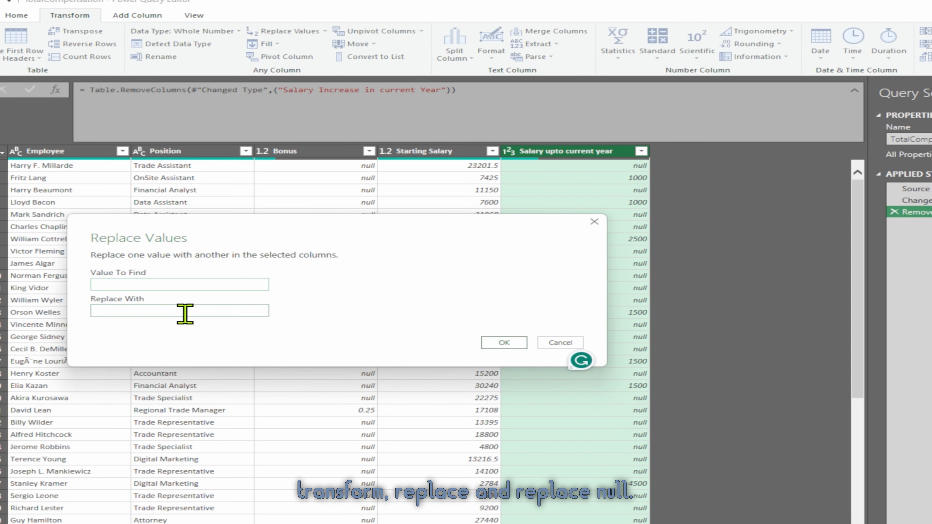
pyautogui.write('null')
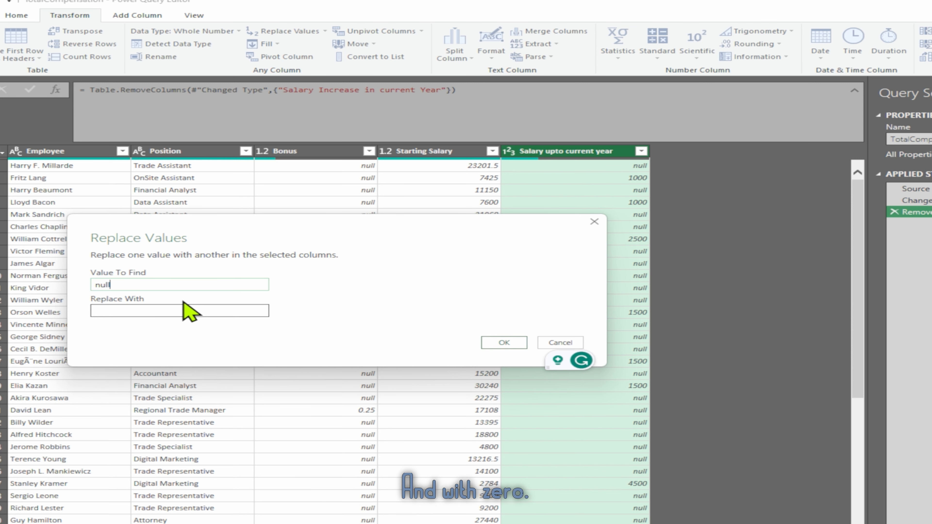
pyautogui.click(185, 310)
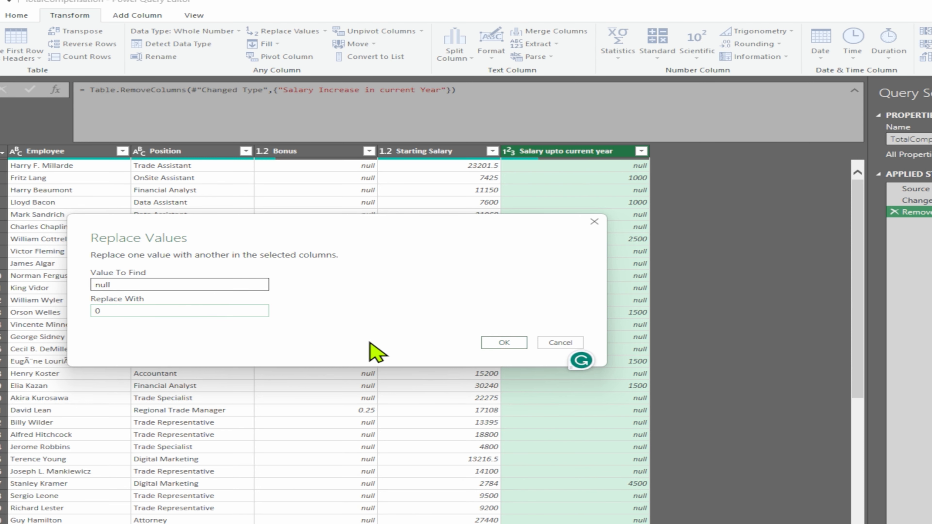
pyautogui.click(505, 343)
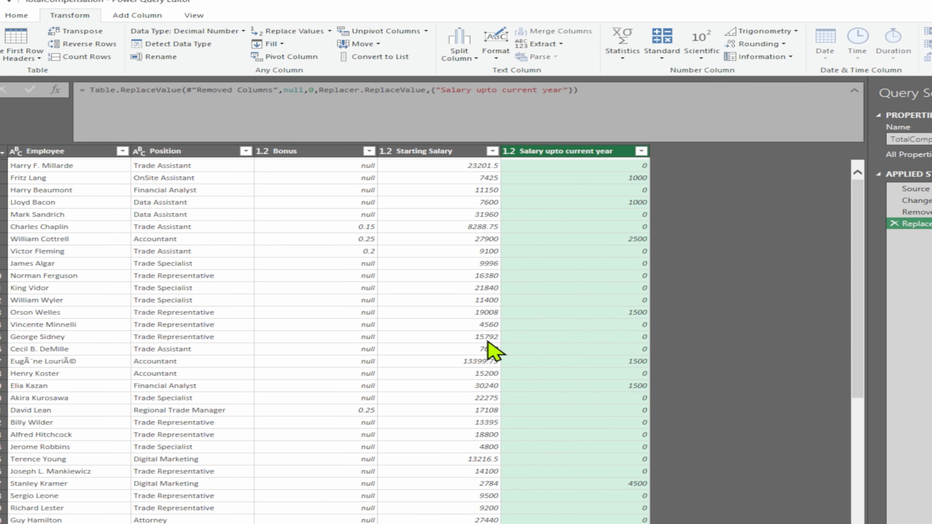
# - Insert a column that adds the Starting Salary and Salary upto current year columns
pyautogui.keyDown('ctrl'); pyautogui.click(439, 154); pyautogui.keyUp('ctrl')
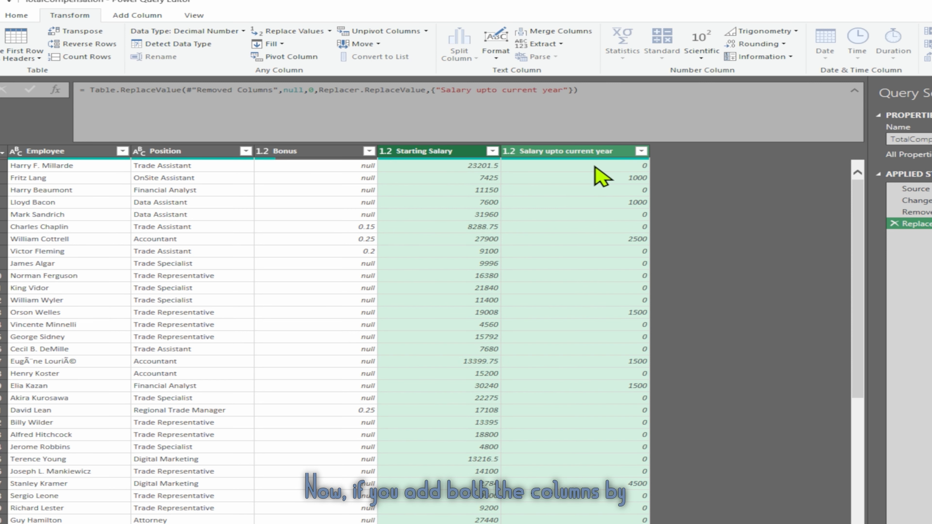
pyautogui.click(137, 15)
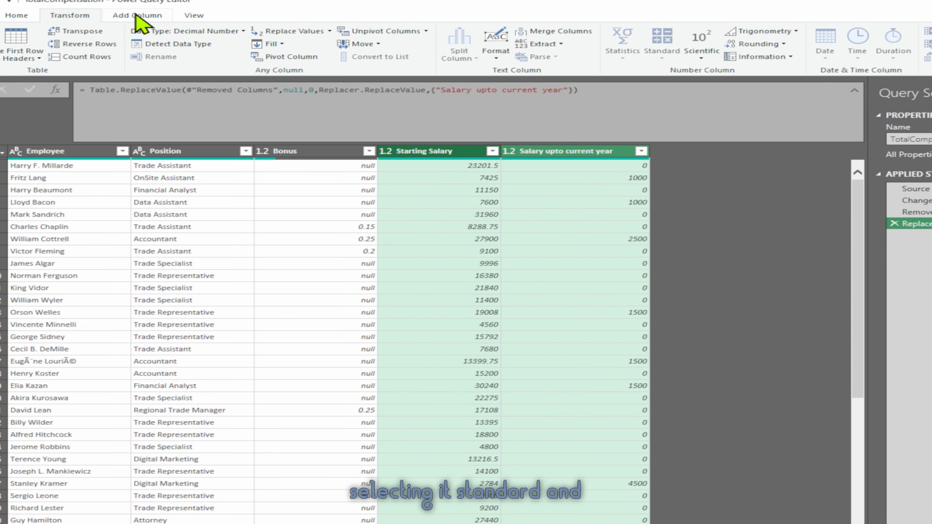
pyautogui.click(400, 51)
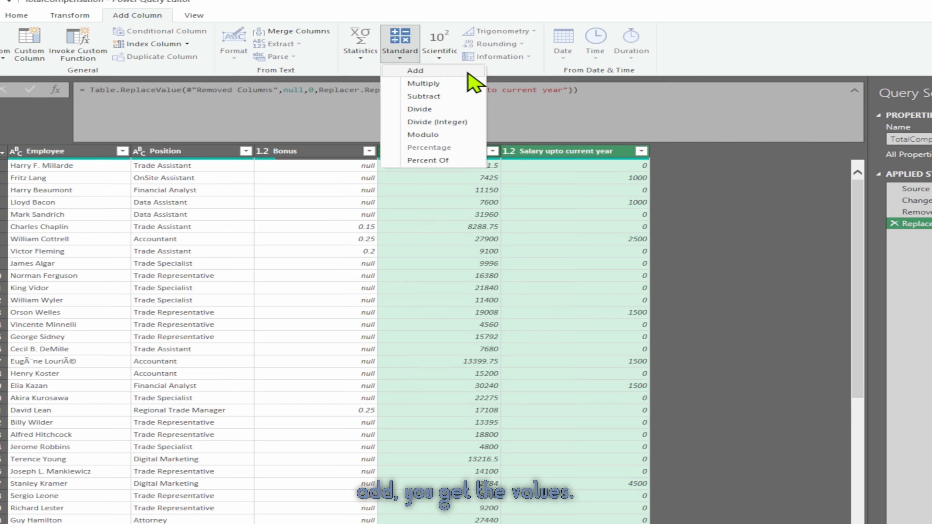
pyautogui.click(474, 74)
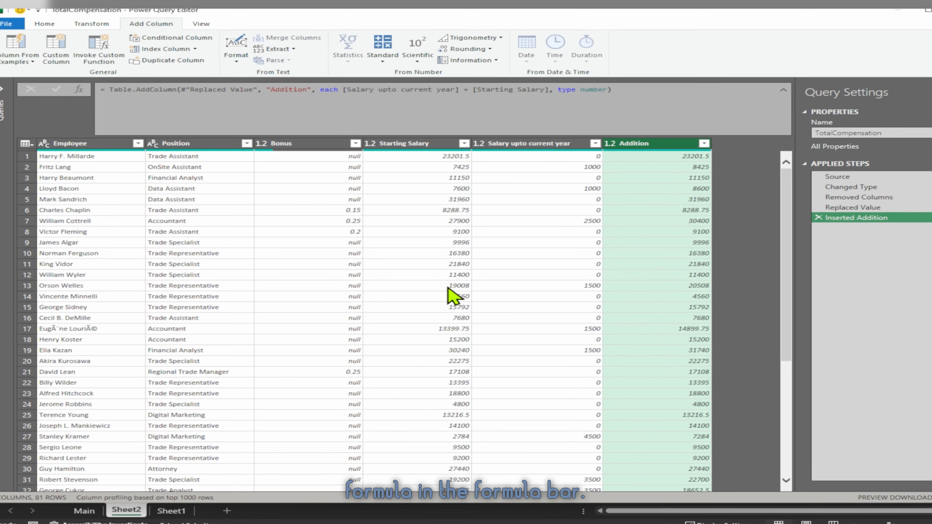
# - Delete the Replaced Value step and every step after it from the query
pyautogui.rightClick(901, 286)
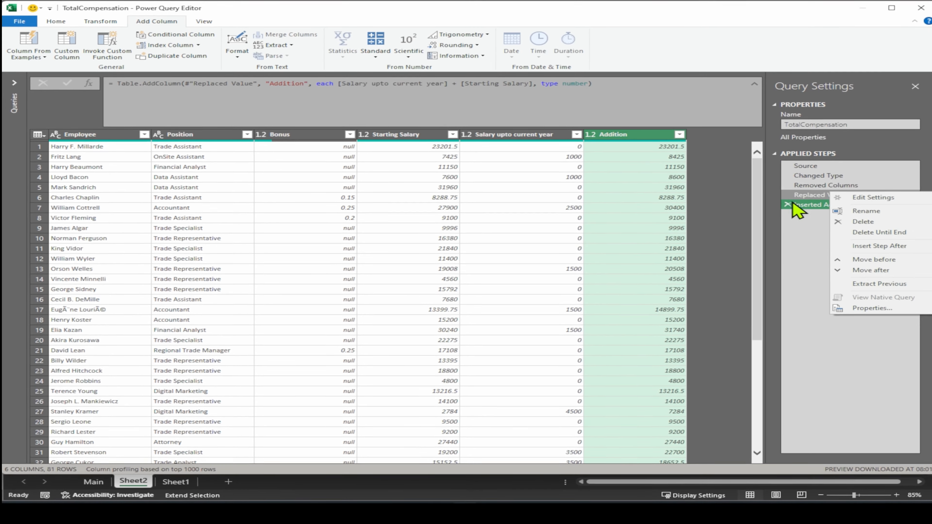
pyautogui.click(807, 195)
pyautogui.rightClick(808, 196)
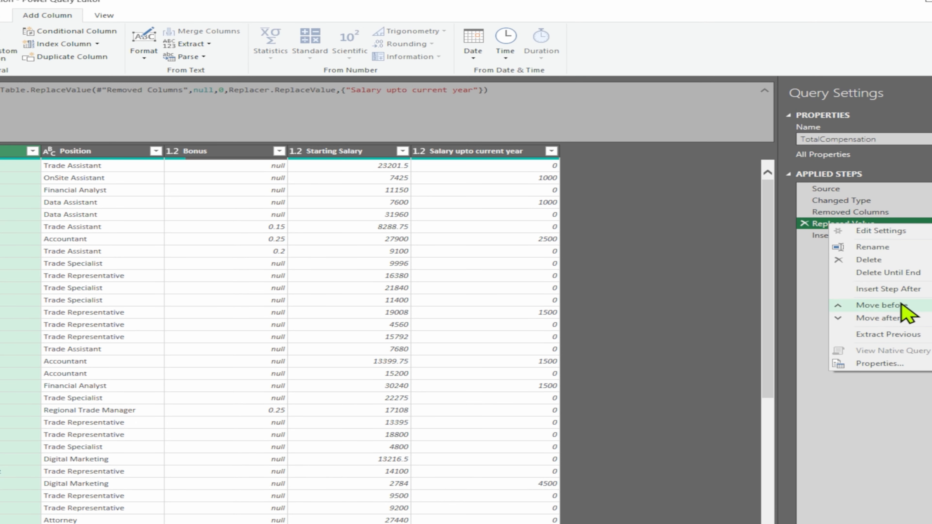
pyautogui.click(912, 274)
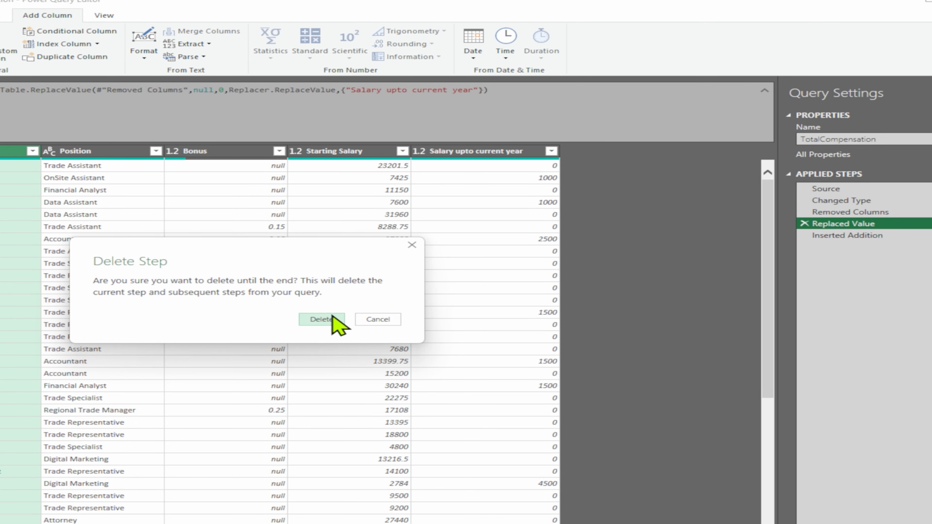
pyautogui.click(322, 319)
# - Insert an addition column from Starting Salary and Salary upto current year with the null values left in place
pyautogui.click(355, 151)
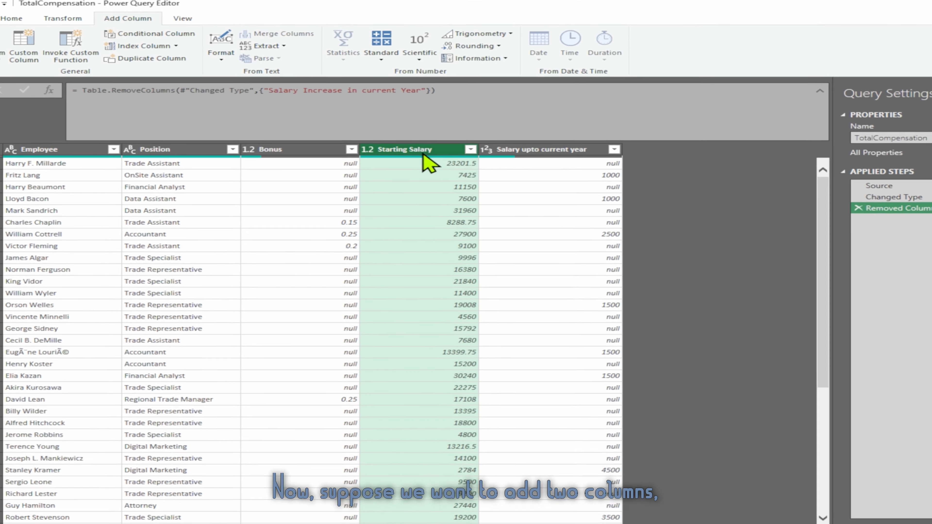
pyautogui.keyDown('ctrl'); pyautogui.click(567, 149); pyautogui.keyUp('ctrl')
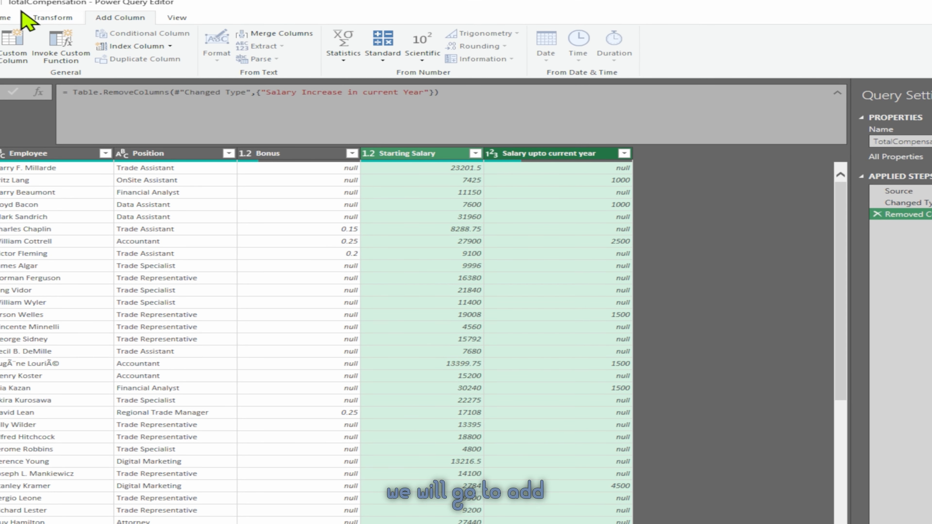
pyautogui.click(382, 55)
pyautogui.click(404, 73)
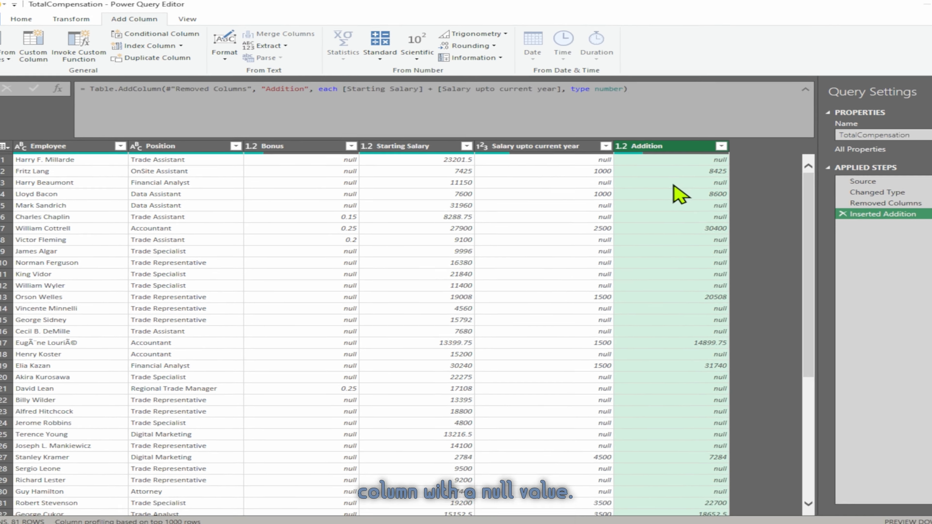
# - In the Addition column's formula, replace the plus sign with a comma and wrap both salary columns in List.Sum()
pyautogui.click(433, 89)
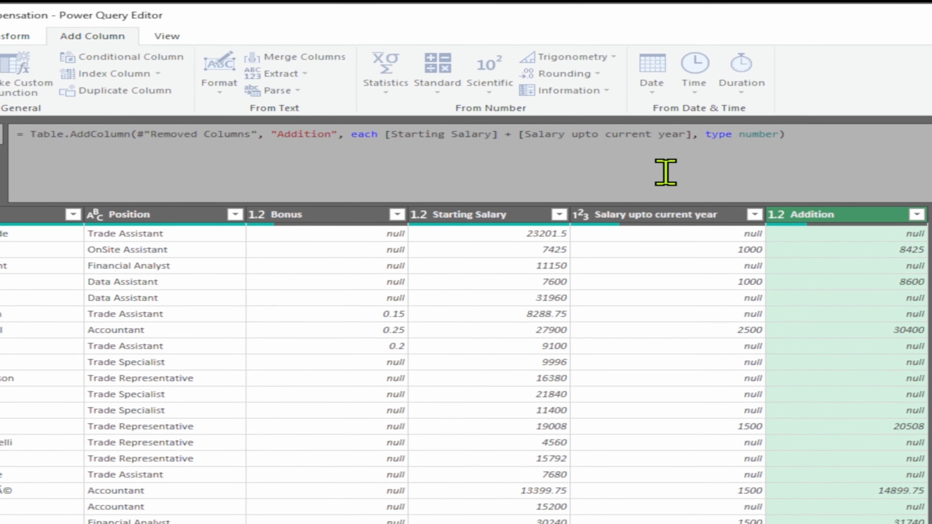
pyautogui.press('BackSpace')
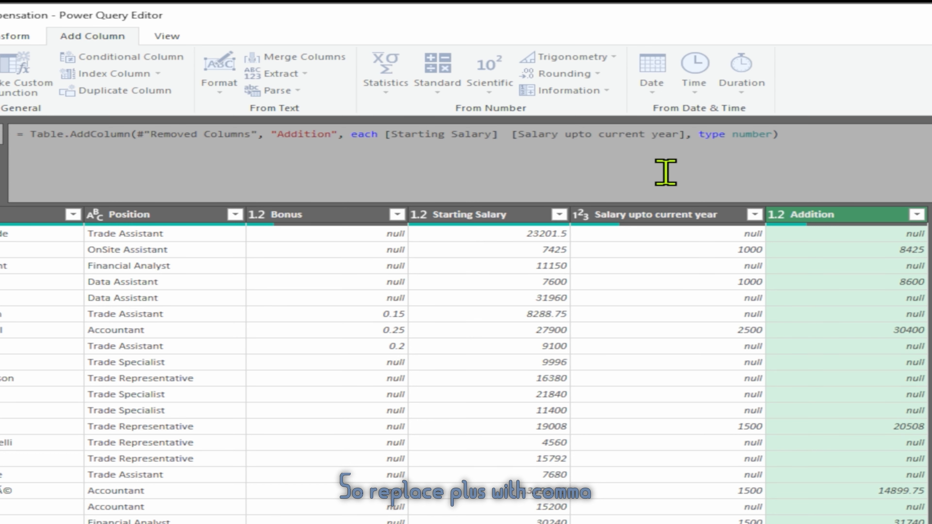
pyautogui.write(',')
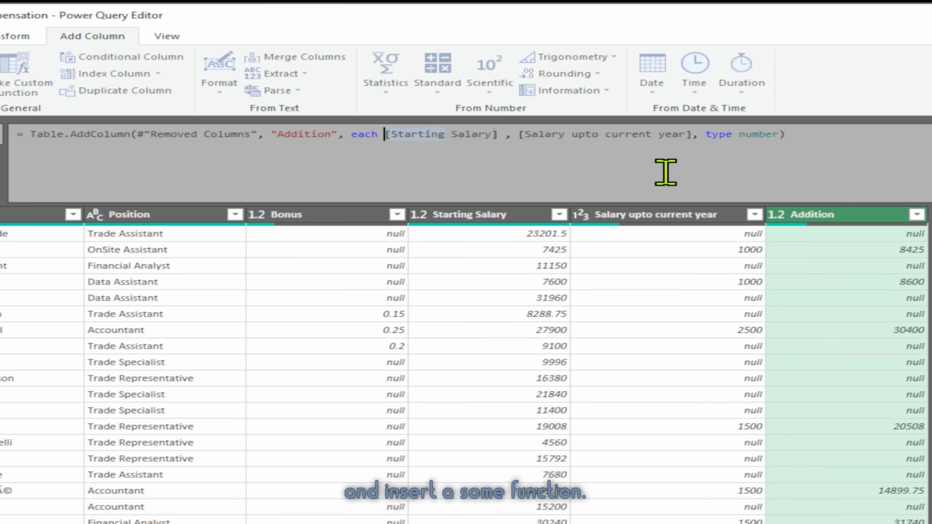
pyautogui.write('List')
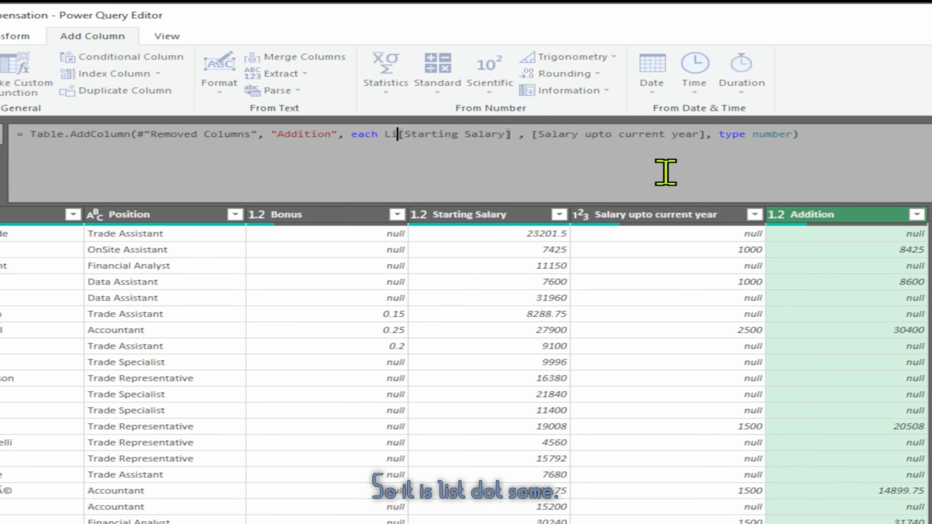
pyautogui.write('.s')
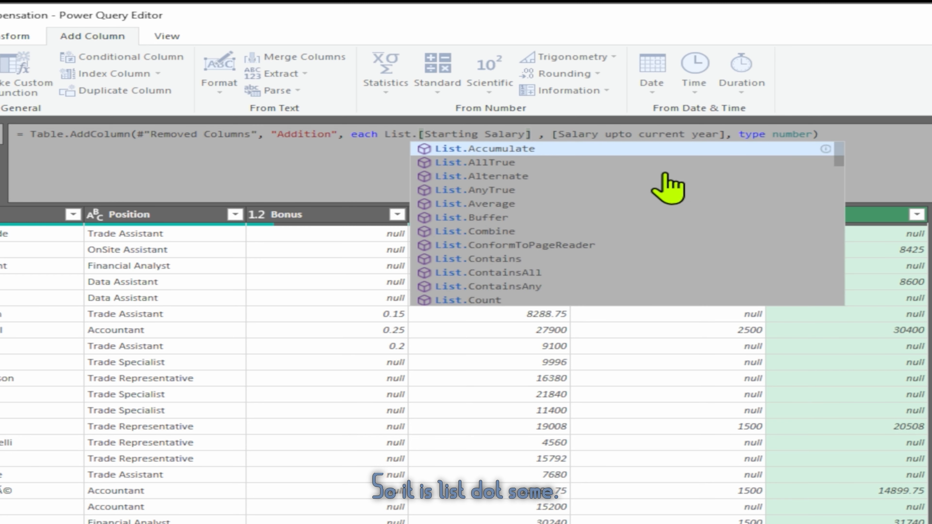
pyautogui.write('um')
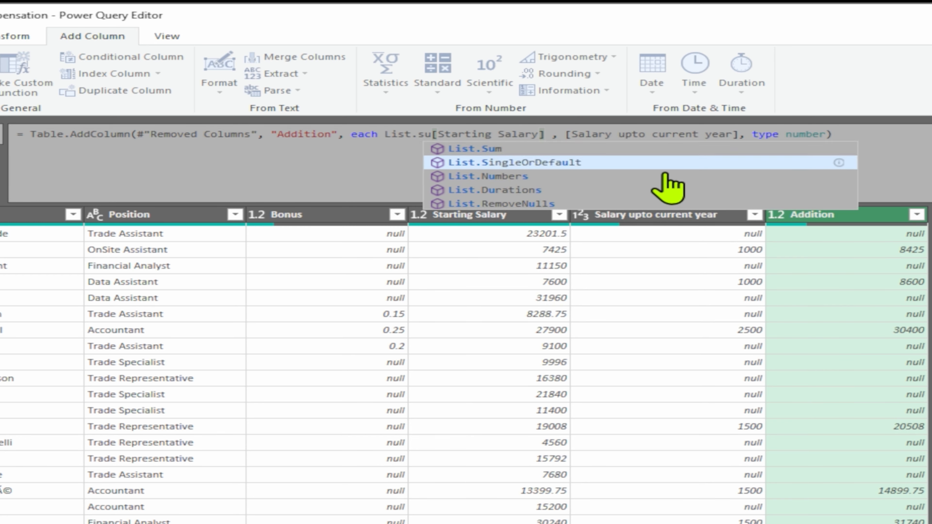
pyautogui.press('Tab')
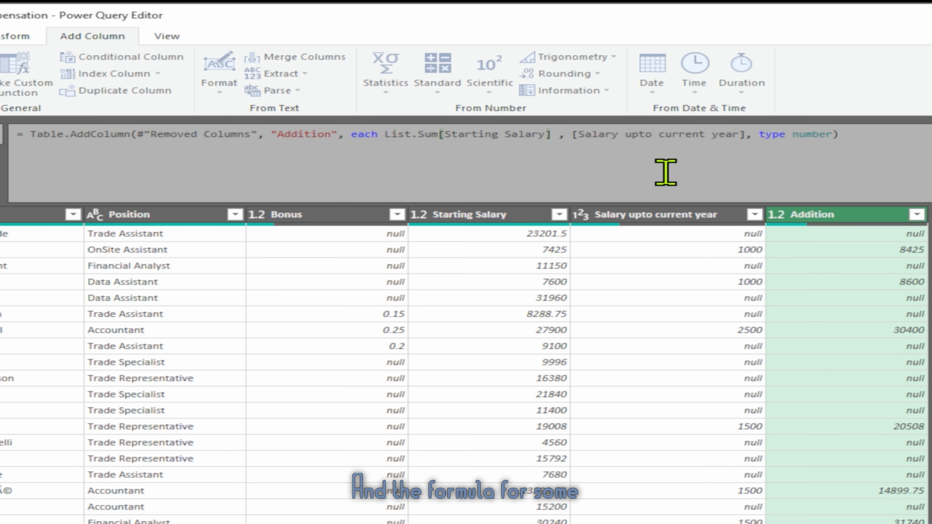
pyautogui.write('(')
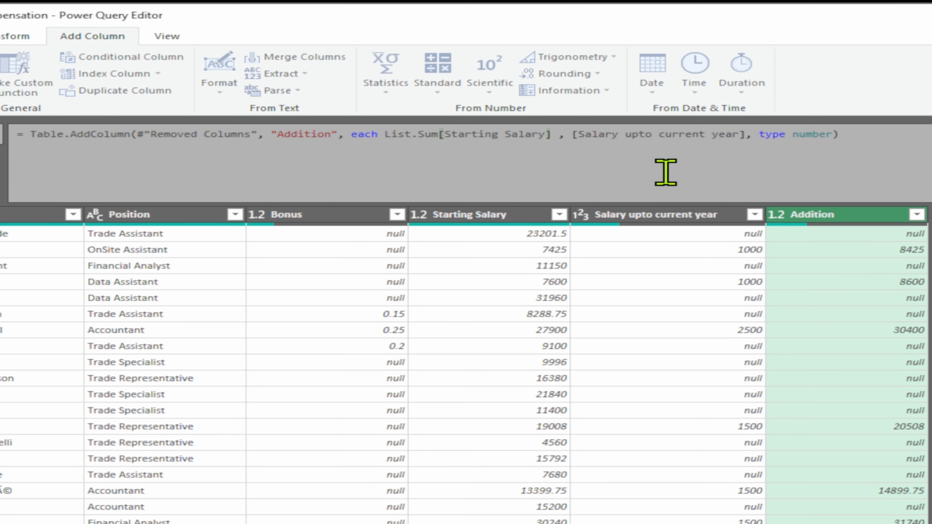
pyautogui.click(753, 134)
pyautogui.write(')')
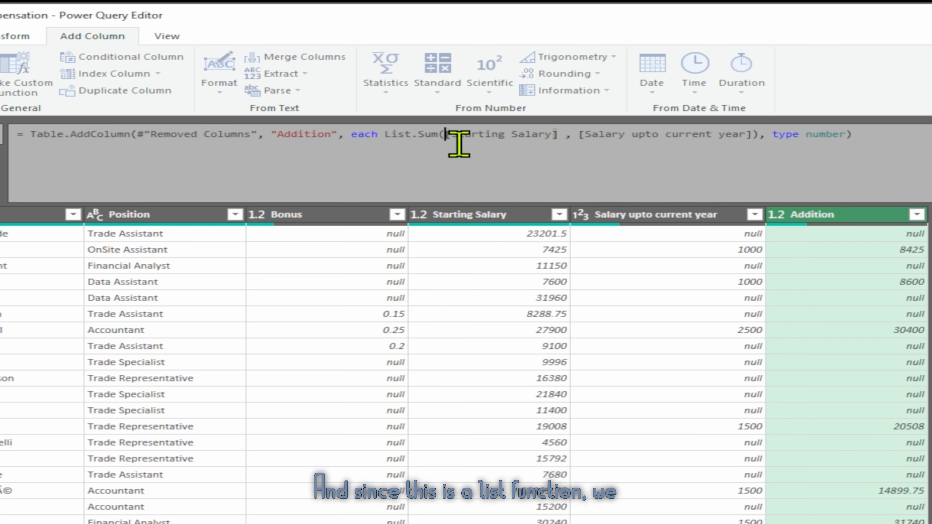
# - Enclose the two column references inside List.Sum in curly braces and apply the formula
pyautogui.write('{')
pyautogui.press('Right')
pyautogui.press('Right')
pyautogui.press('Right')
pyautogui.press('Right')
pyautogui.press('Right')
pyautogui.press('Right')
pyautogui.press('Right')
pyautogui.press('Right')
pyautogui.press('Right')
pyautogui.press('Right')
pyautogui.press('Right')
pyautogui.press('Right')
pyautogui.press('Right')
pyautogui.press('Right')
pyautogui.press('Right')
pyautogui.press('Right')
pyautogui.press('Right')
pyautogui.press('Right')
pyautogui.press('Right')
pyautogui.press('Right')
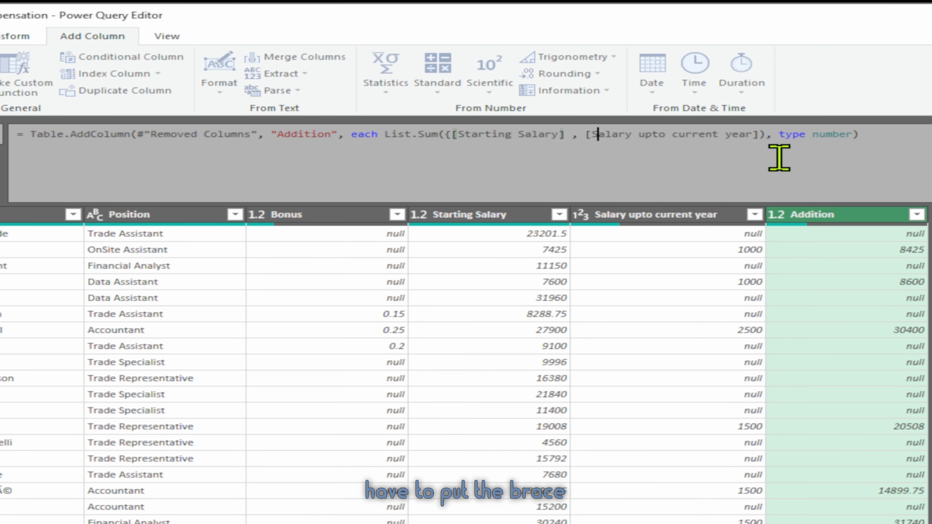
pyautogui.press('Return')
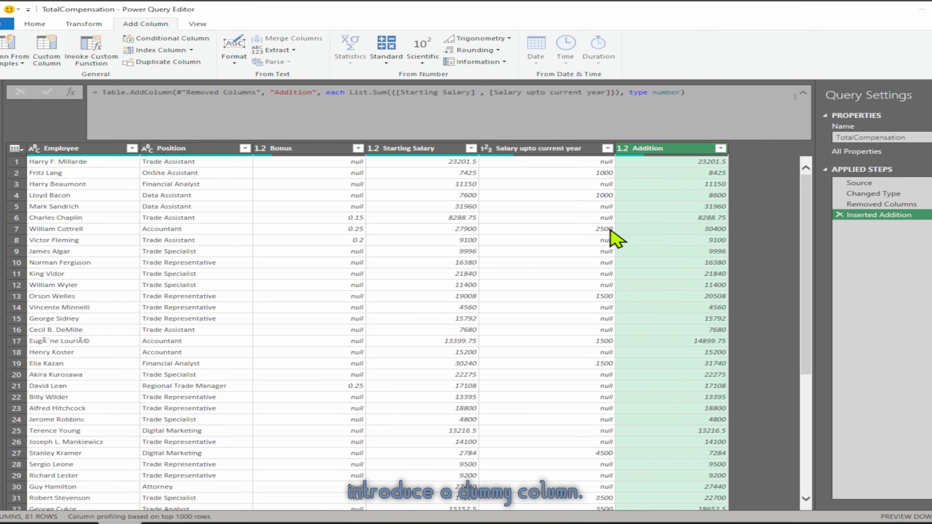
# - Delete the Inserted Addition step and add a custom column with the default name Custom and the formula = null
pyautogui.click(839, 214)
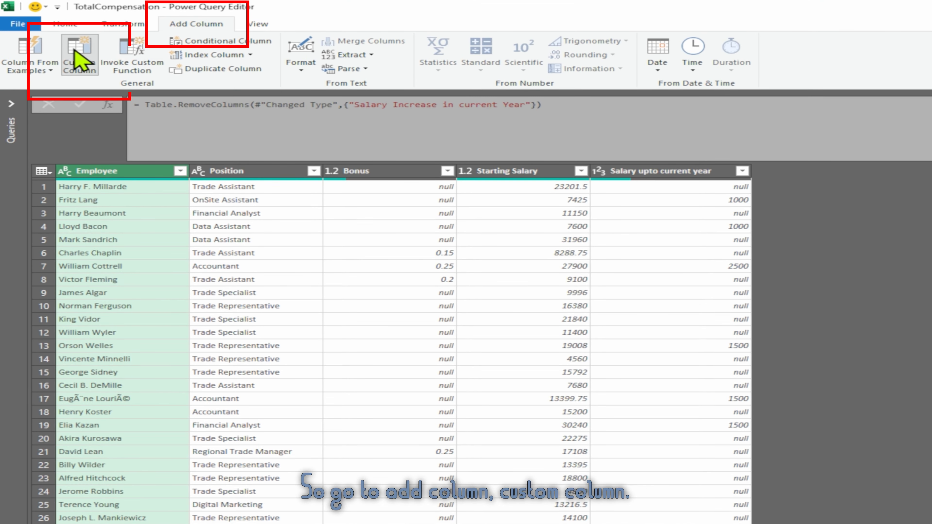
pyautogui.click(78, 56)
pyautogui.moveTo(196, 263); pyautogui.dragTo(145, 260)
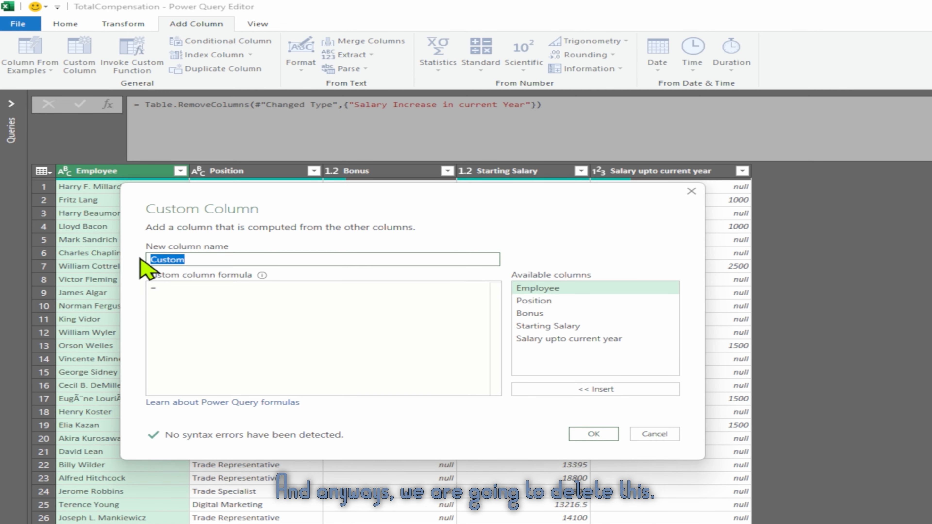
pyautogui.click(216, 262)
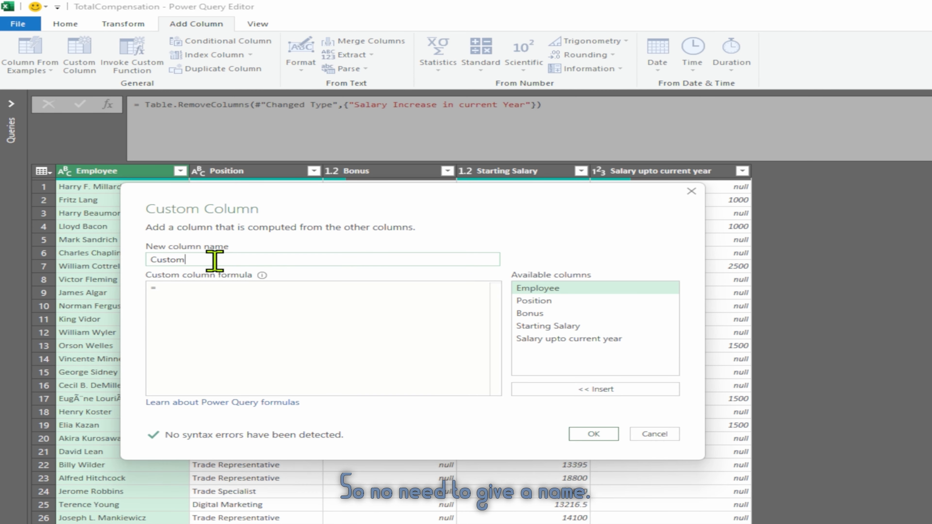
pyautogui.click(220, 300)
pyautogui.write('null')
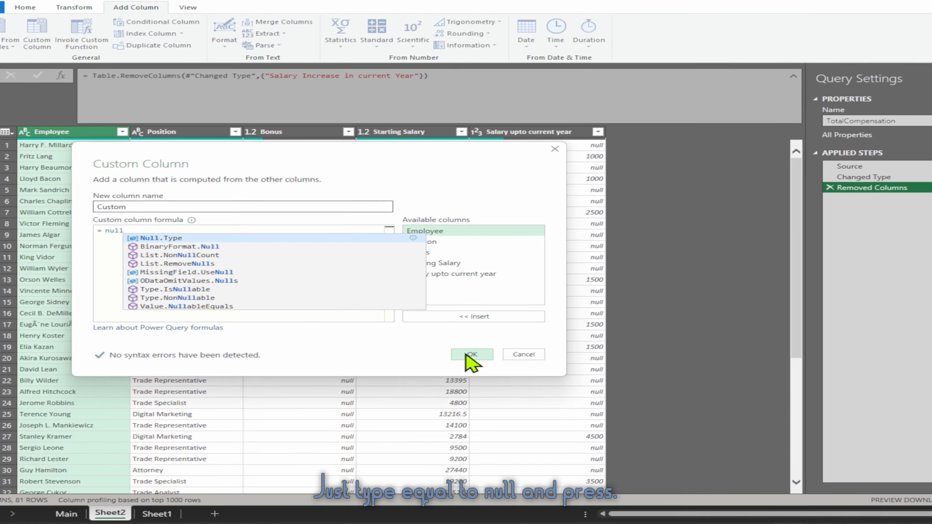
pyautogui.click(514, 374)
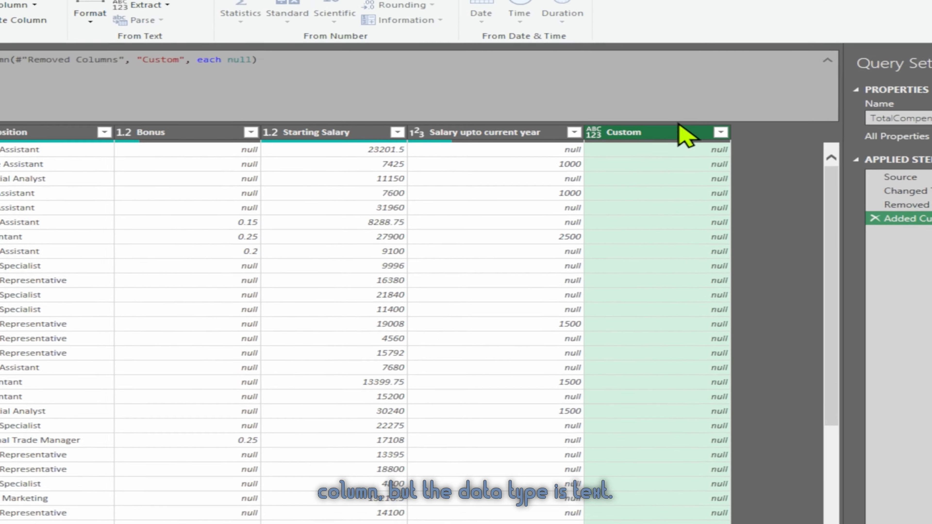
# - Change the Custom column's data type to Whole Number
pyautogui.click(594, 134)
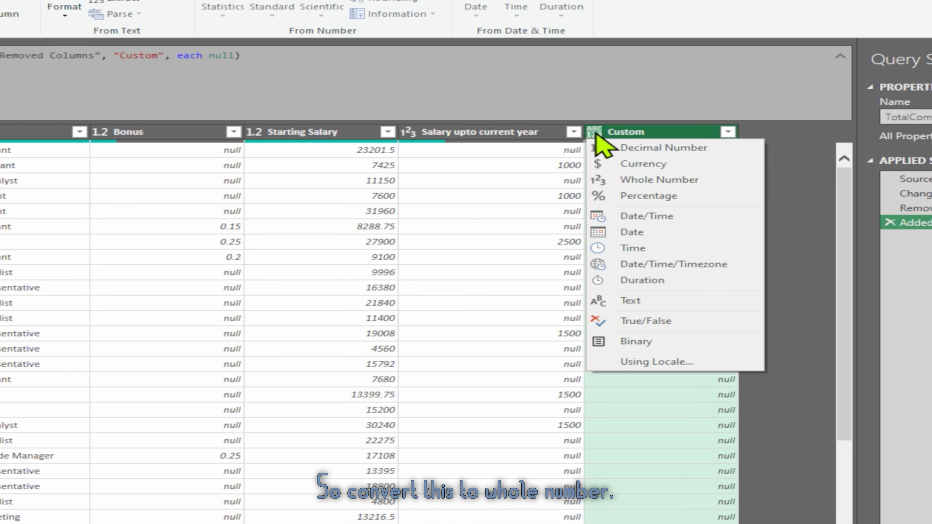
pyautogui.click(668, 181)
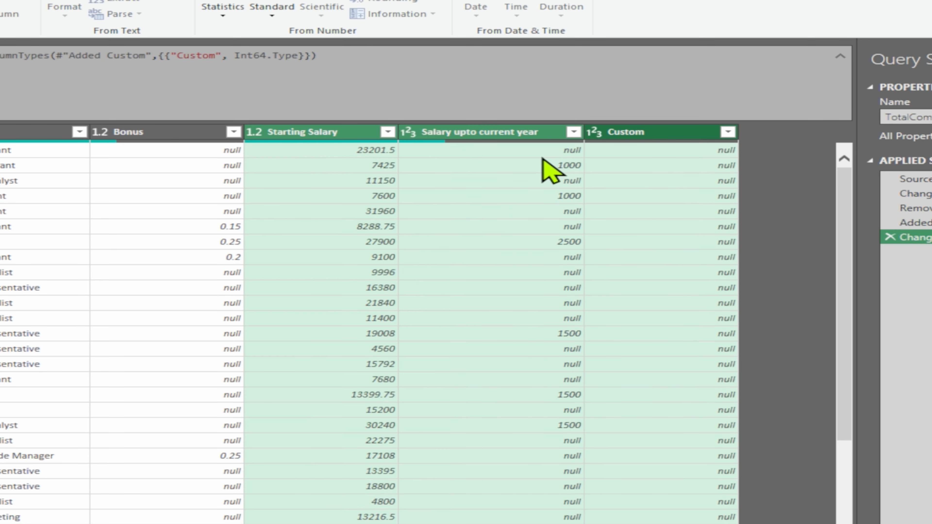
# - Add a column that sums the Starting Salary, Salary upto current year and Custom columns
pyautogui.click(303, 134)
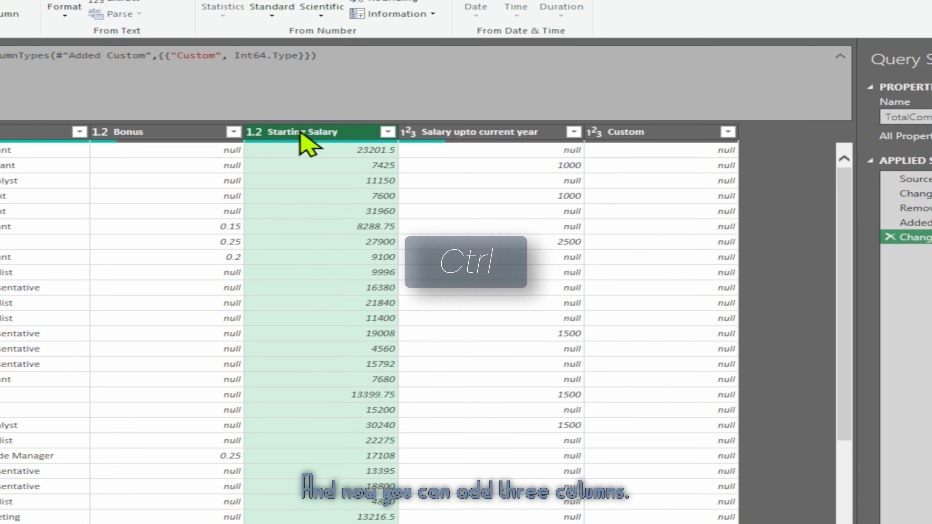
pyautogui.keyDown('ctrl'); pyautogui.click(486, 136); pyautogui.keyUp('ctrl')
pyautogui.keyDown('ctrl'); pyautogui.click(672, 136); pyautogui.keyUp('ctrl')
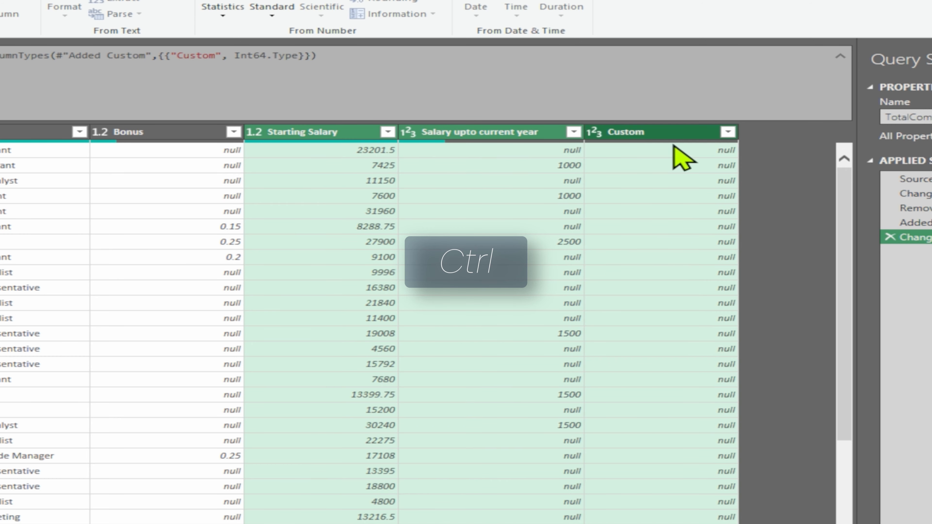
pyautogui.click(285, 18)
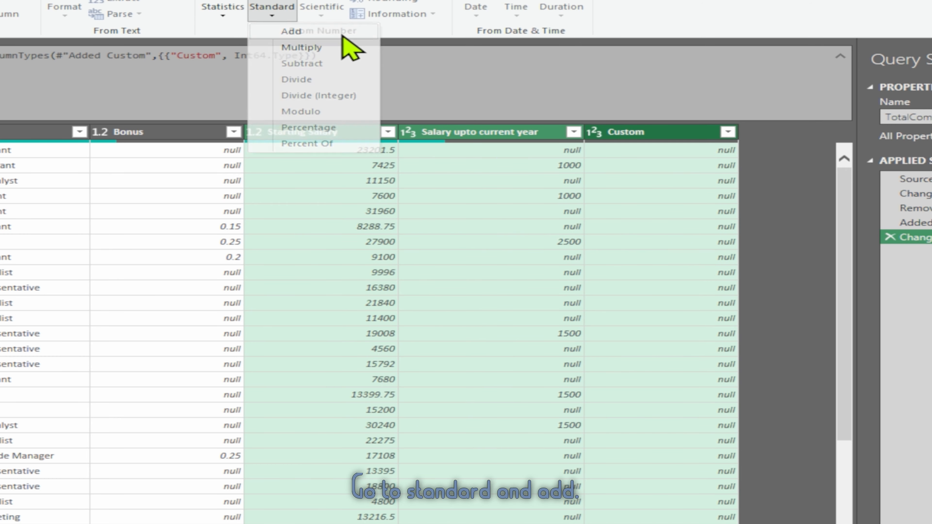
pyautogui.click(344, 31)
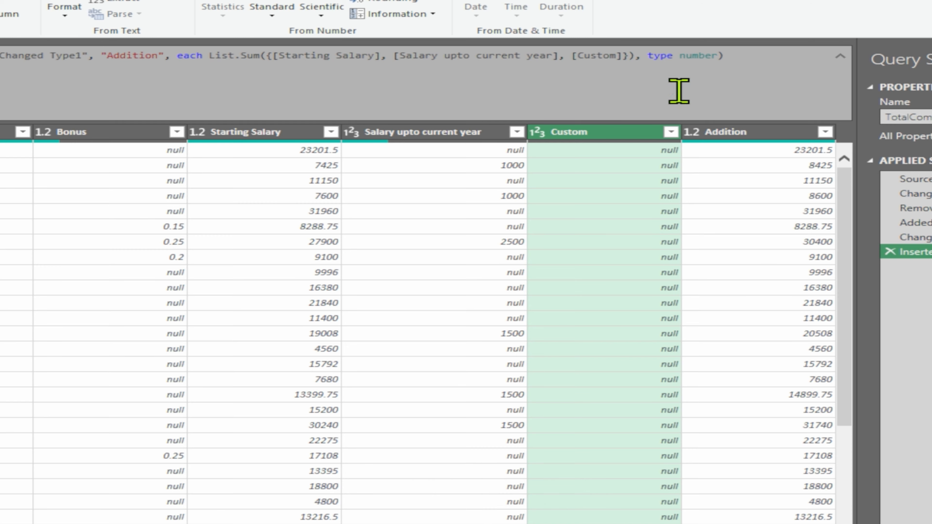
# - Remove the [Custom] reference from the Addition column's List.Sum formula and delete the Custom column from the table
pyautogui.click(629, 55)
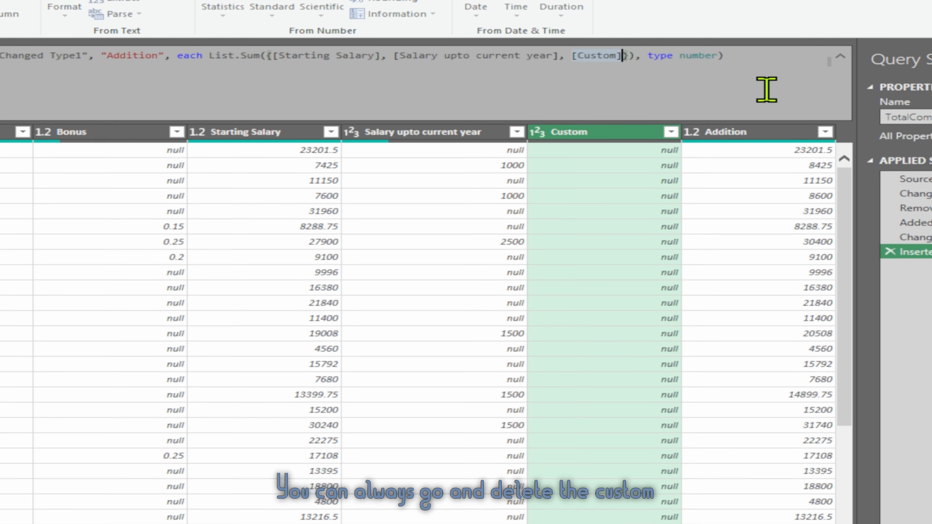
pyautogui.press('BackSpace')
pyautogui.press('BackSpace')
pyautogui.press('BackSpace')
pyautogui.press('BackSpace')
pyautogui.press('BackSpace')
pyautogui.press('BackSpace')
pyautogui.press('BackSpace')
pyautogui.press('BackSpace')
pyautogui.press('BackSpace')
pyautogui.press('BackSpace')
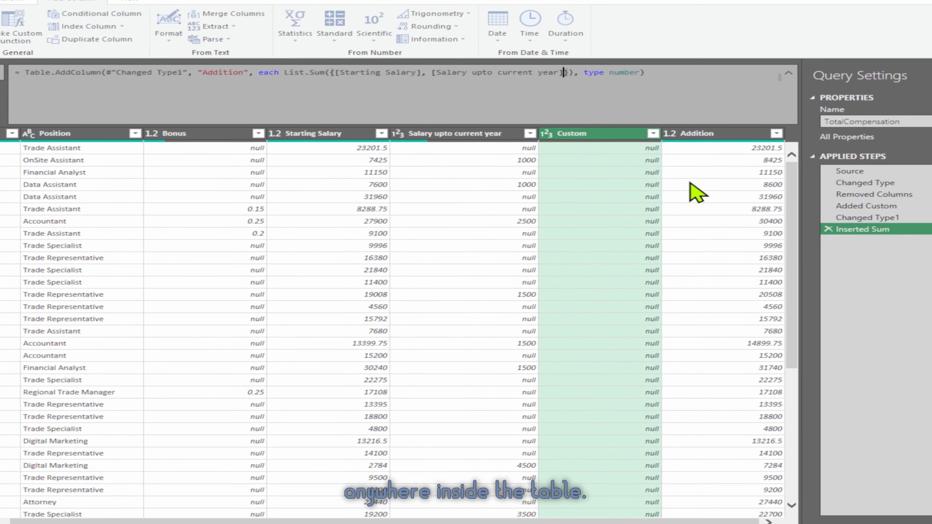
pyautogui.click(644, 231)
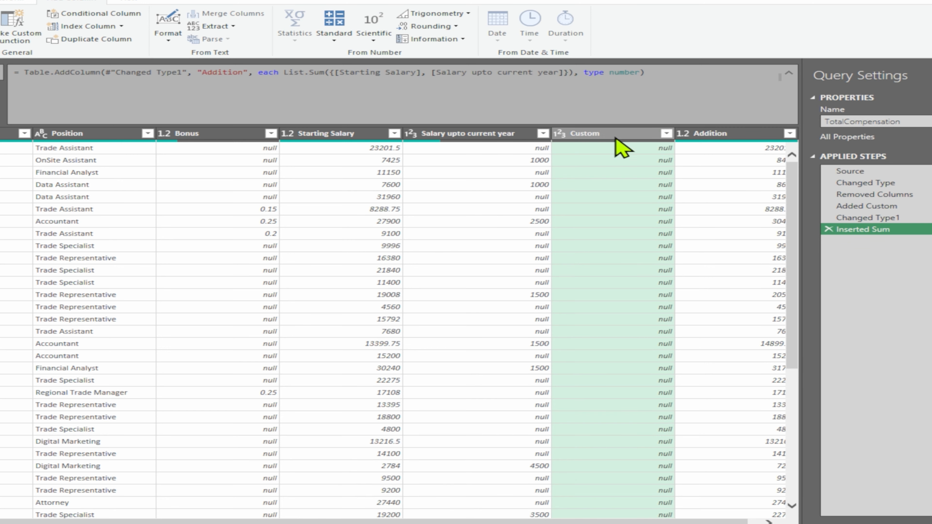
pyautogui.press('Delete')
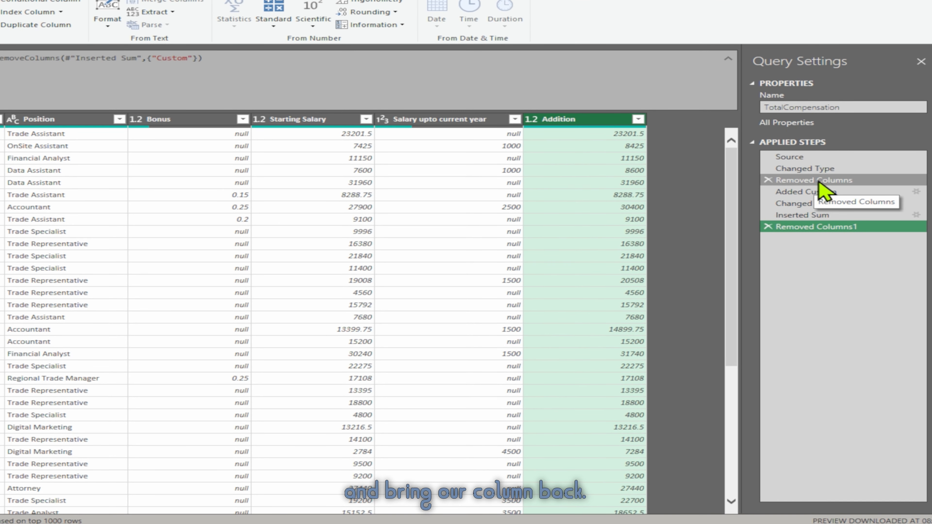
# - Delete the first Removed Columns step and all steps after it from the query
pyautogui.rightClick(819, 189)
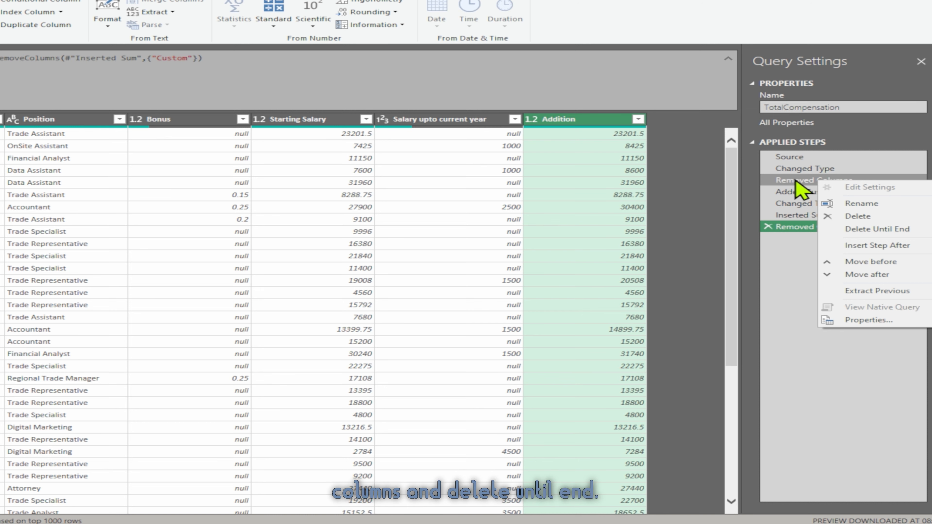
pyautogui.click(885, 228)
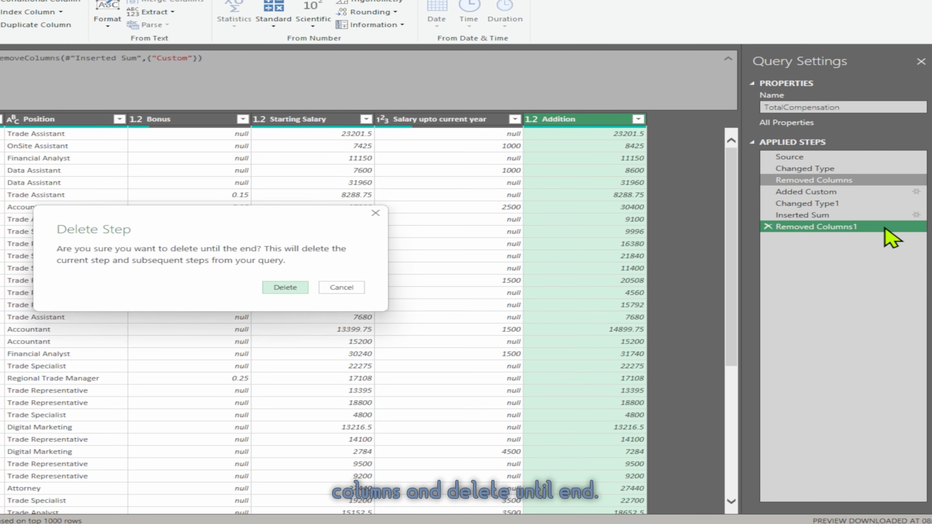
pyautogui.click(281, 291)
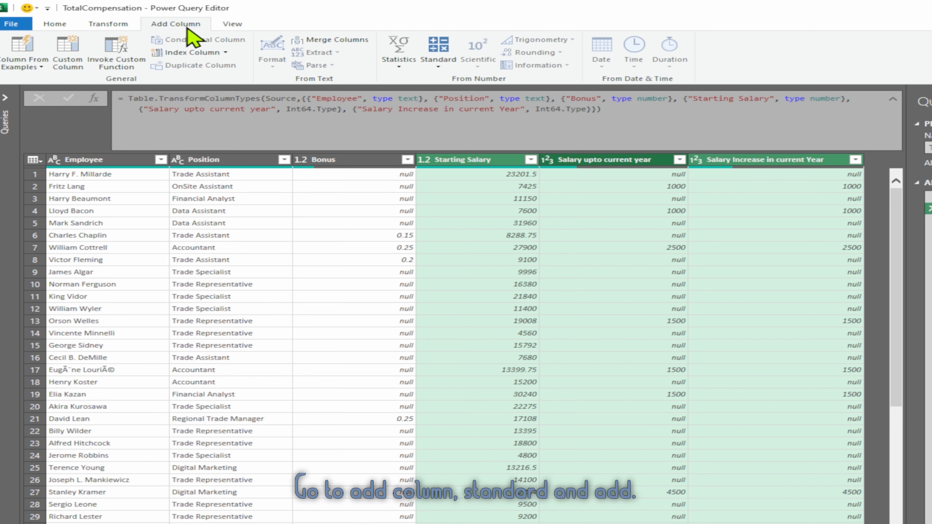
# - Add a column summing Starting Salary, Salary upto current year and Salary Increase in current Year, and name it Total Salary
pyautogui.click(438, 66)
pyautogui.click(454, 79)
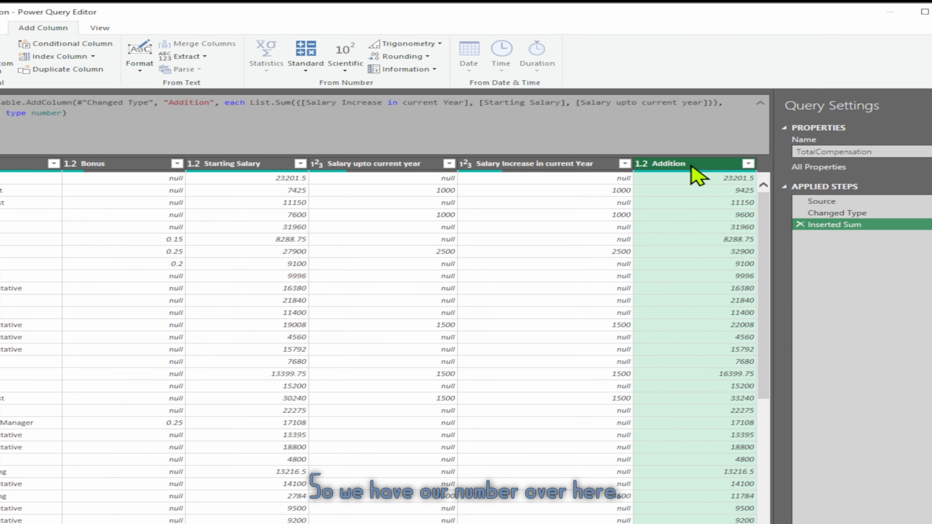
pyautogui.doubleClick(692, 164)
pyautogui.write('Total Salary')
pyautogui.press('Return')
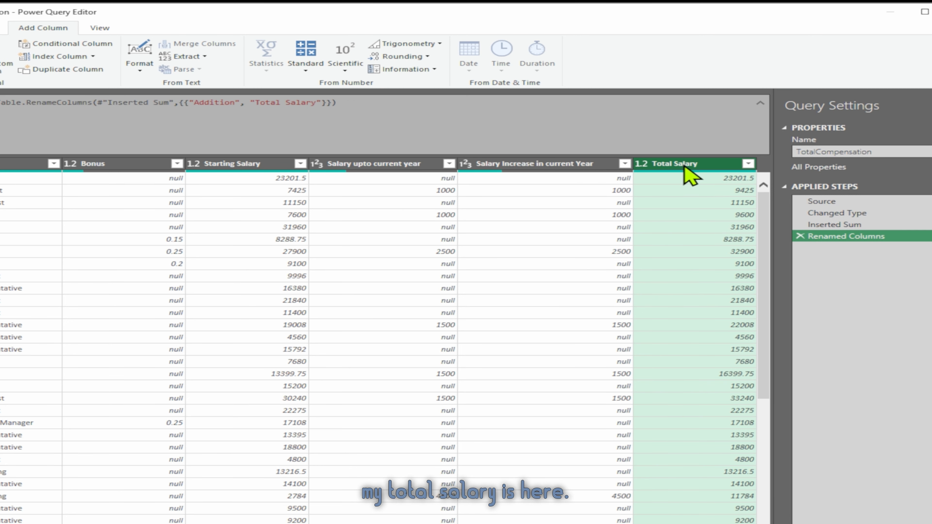
# - Delete the Starting Salary, Salary upto current year and Salary Increase in current Year columns
pyautogui.click(253, 164)
pyautogui.keyDown('ctrl'); pyautogui.click(363, 165); pyautogui.keyUp('ctrl')
pyautogui.keyDown('ctrl'); pyautogui.click(505, 167); pyautogui.keyUp('ctrl')
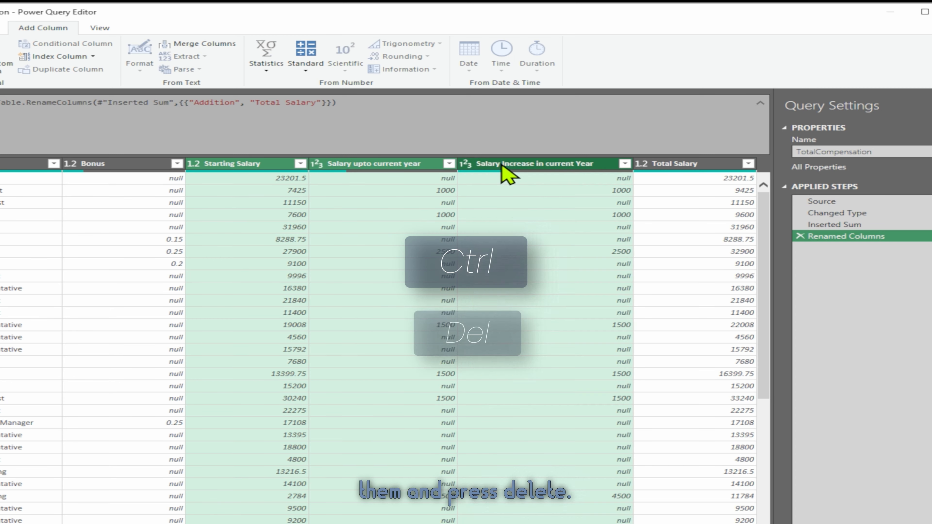
pyautogui.press('Delete')
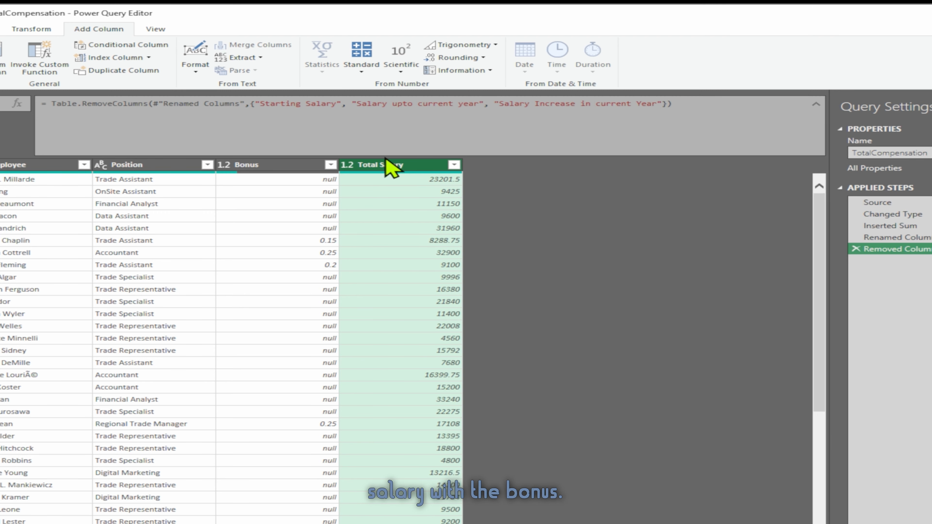
# - Add a column that multiplies Total Salary by Bonus
pyautogui.keyDown('ctrl'); pyautogui.click(282, 164); pyautogui.keyUp('ctrl')
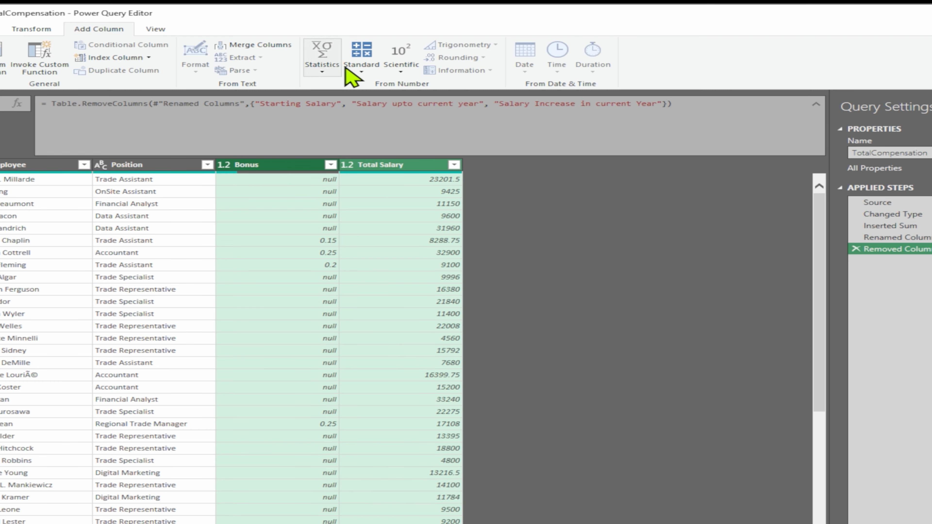
pyautogui.click(359, 66)
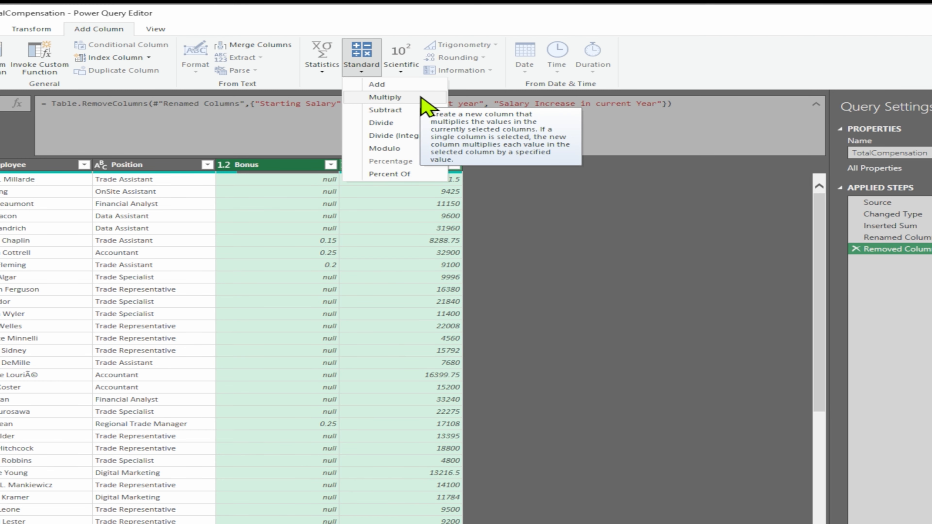
pyautogui.click(421, 97)
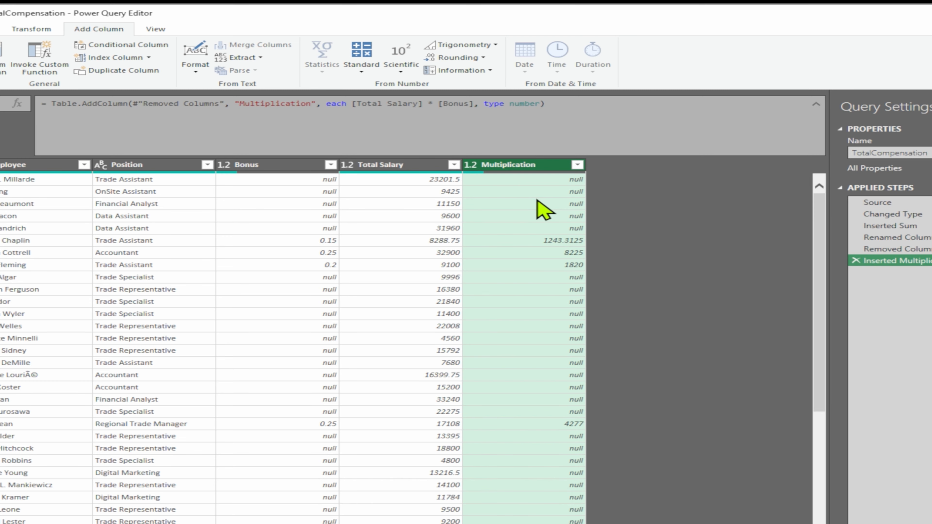
# - Replace the null values in the Bonus column with 0
pyautogui.click(295, 167)
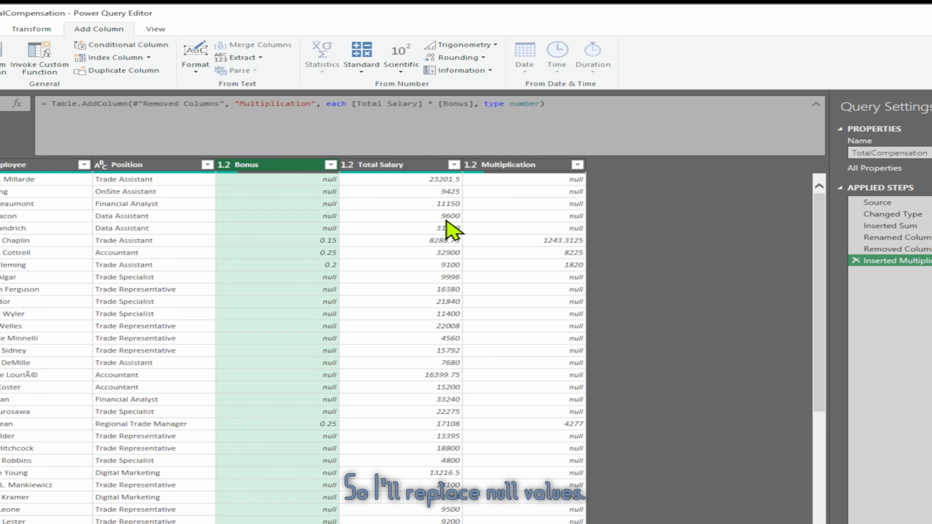
pyautogui.click(37, 30)
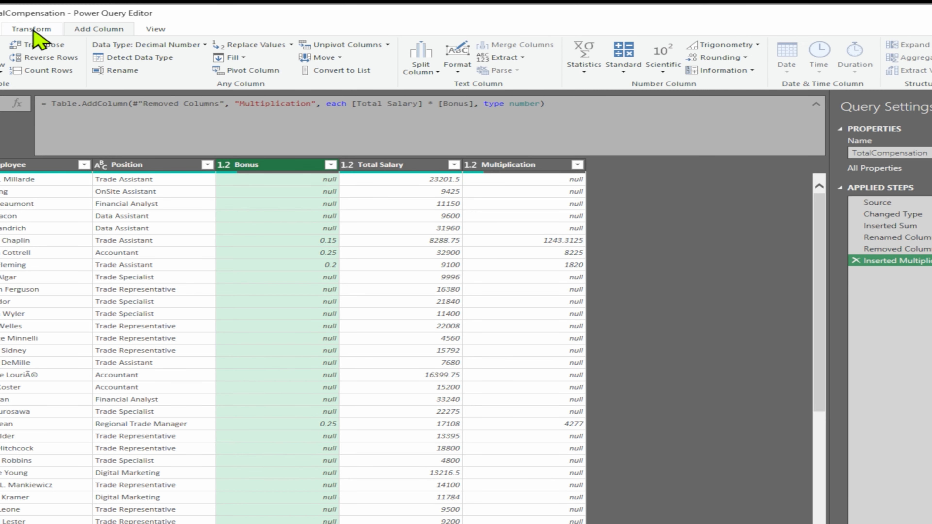
pyautogui.click(234, 53)
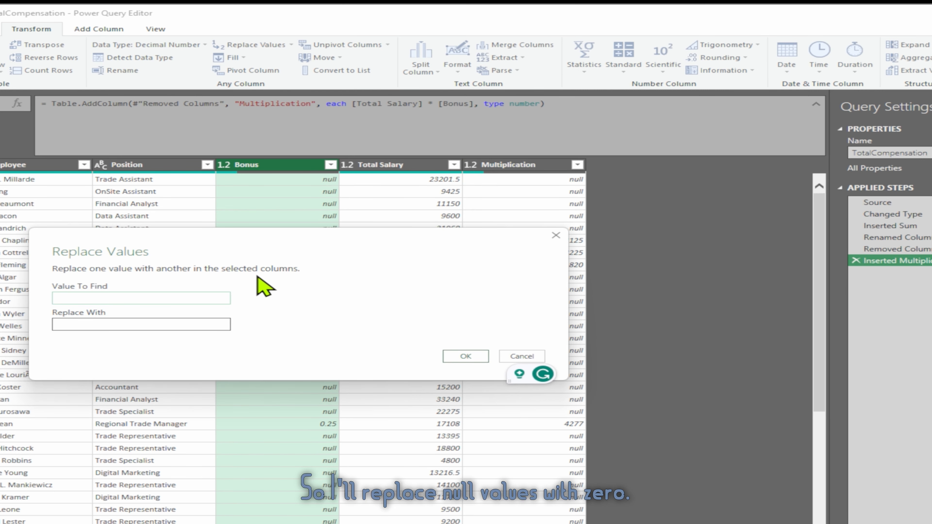
pyautogui.write('null')
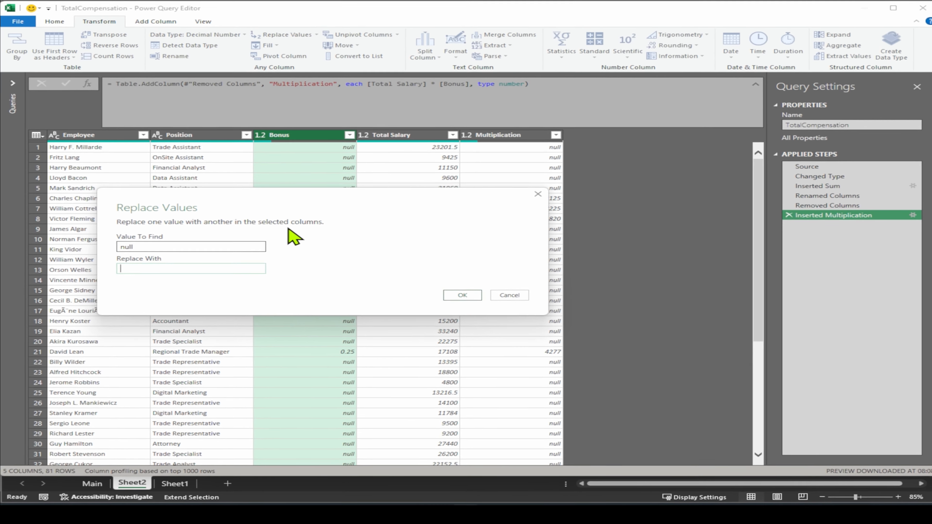
pyautogui.press('Tab')
pyautogui.write('0')
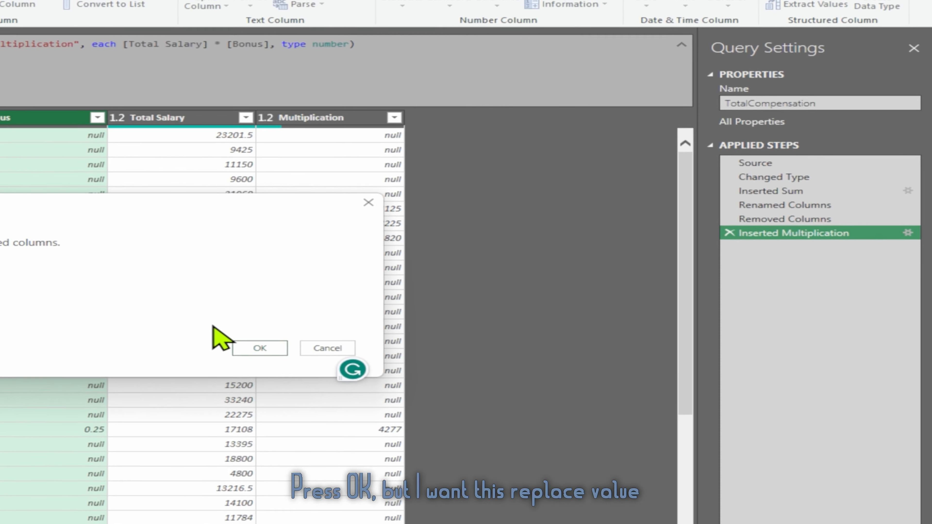
pyautogui.click(441, 300)
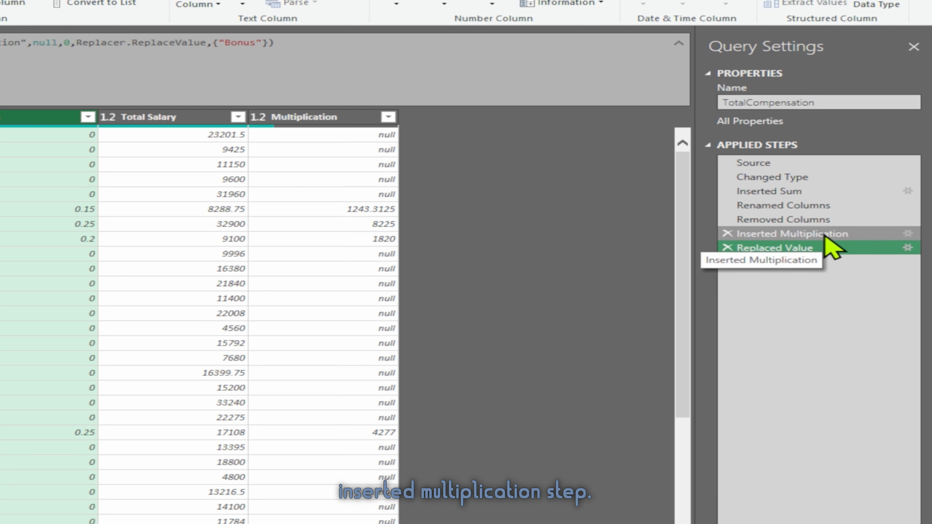
# - Move the Replaced Value step before the Inserted Multiplication step and display the result of Inserted Multiplication
pyautogui.rightClick(789, 249)
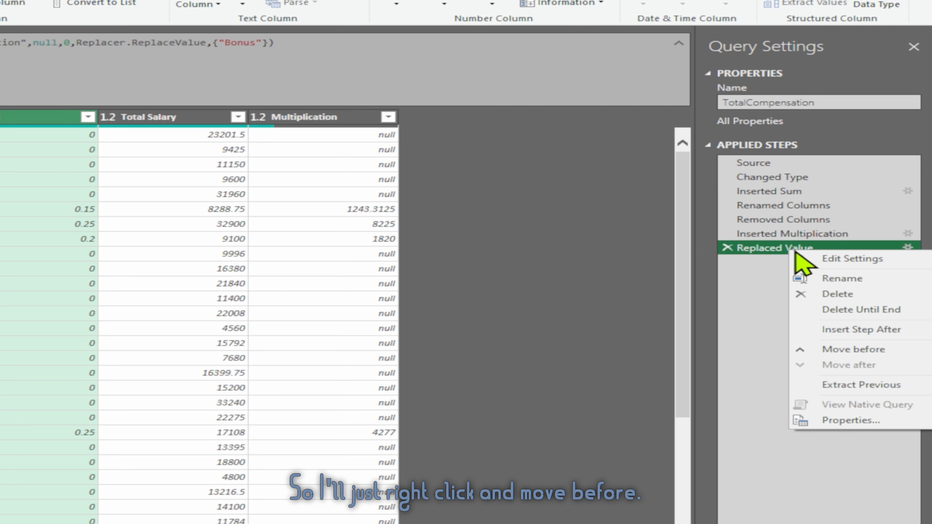
pyautogui.click(855, 350)
pyautogui.click(804, 253)
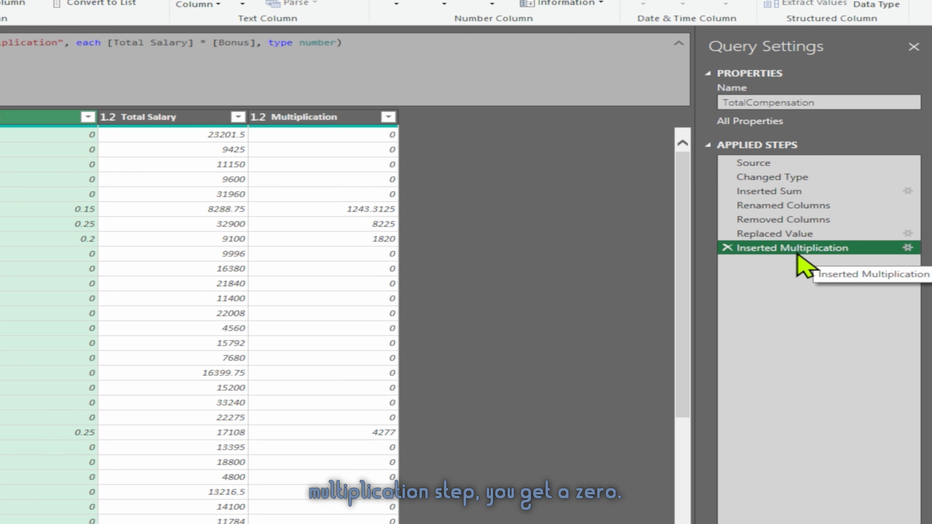
# - Add a column that sums the Total Salary and Multiplication columns
pyautogui.click(365, 153)
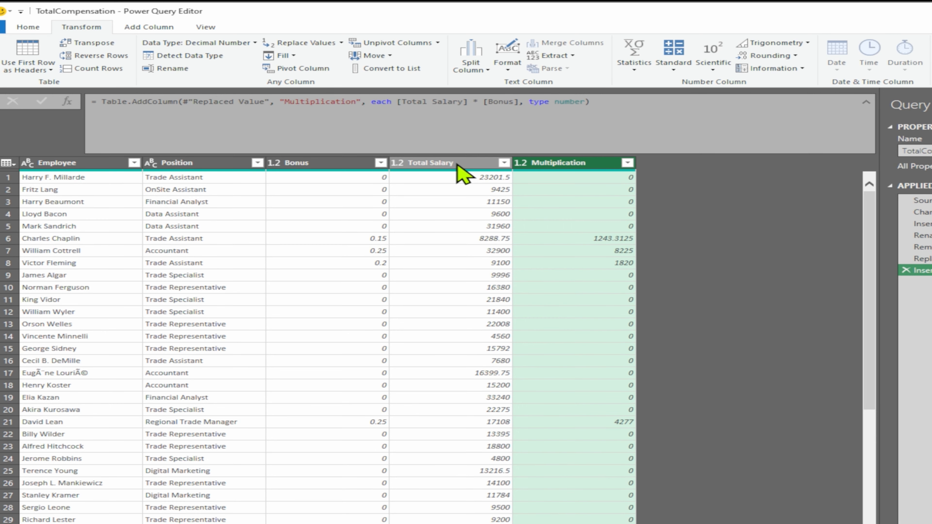
pyautogui.keyDown('ctrl'); pyautogui.click(456, 169); pyautogui.keyUp('ctrl')
pyautogui.keyDown('ctrl'); pyautogui.click(595, 168); pyautogui.keyUp('ctrl')
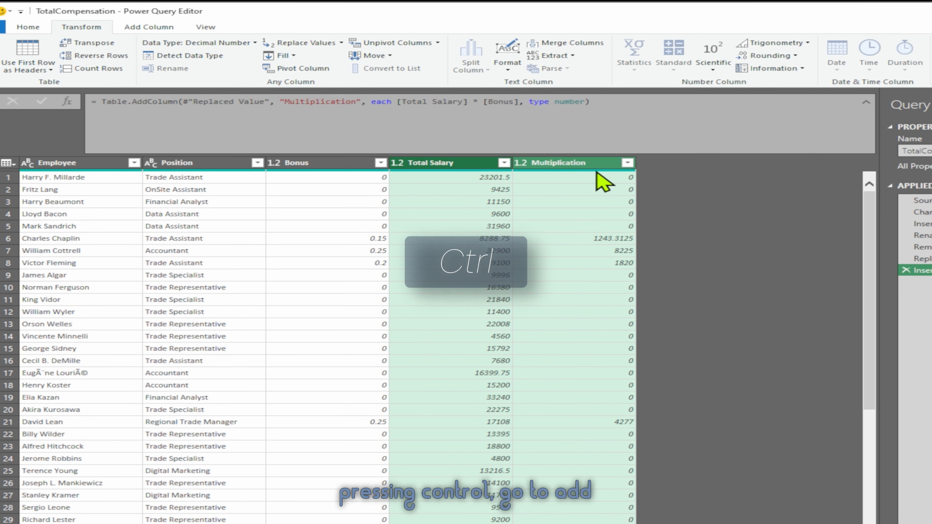
pyautogui.click(148, 27)
pyautogui.click(411, 55)
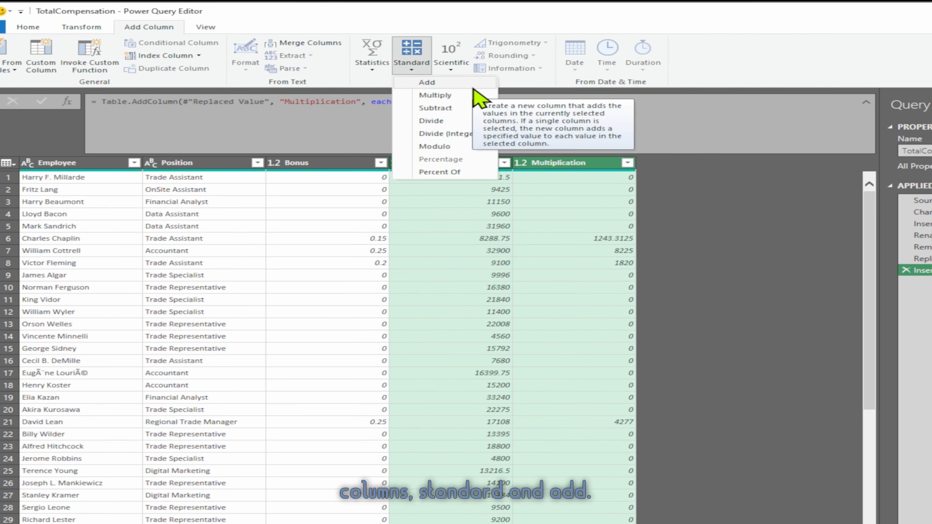
pyautogui.click(474, 86)
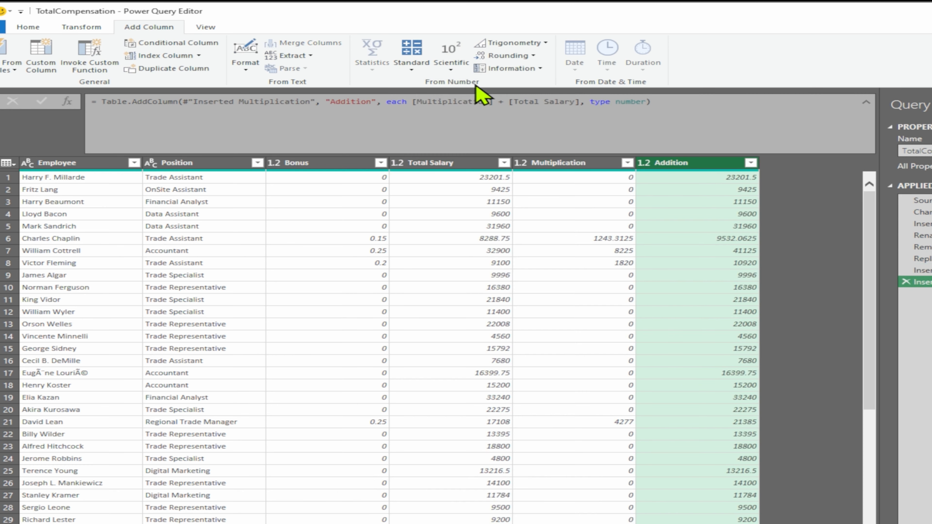
# - Rename the Addition column as Total Compensation and the Multiplication column as Maximum Bonus
pyautogui.doubleClick(684, 163)
pyautogui.write('Tot')
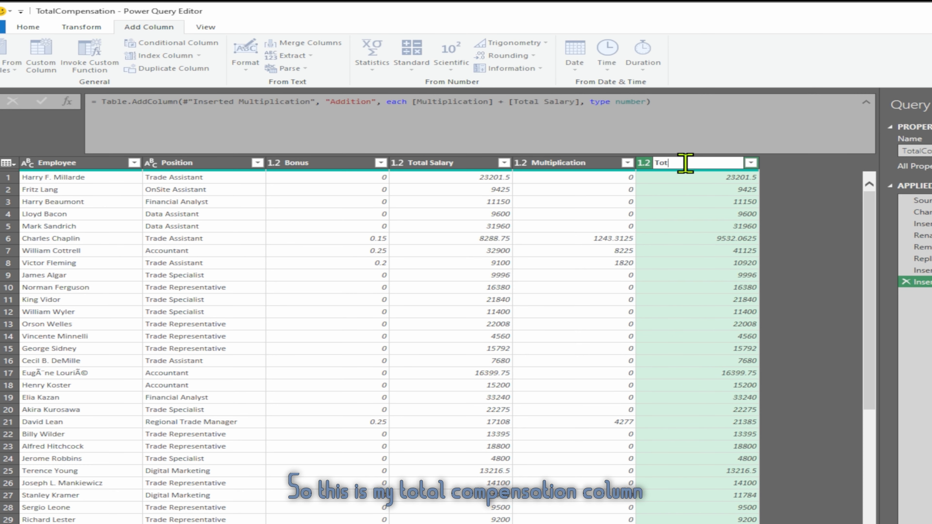
pyautogui.write('al Compensation')
pyautogui.doubleClick(563, 162)
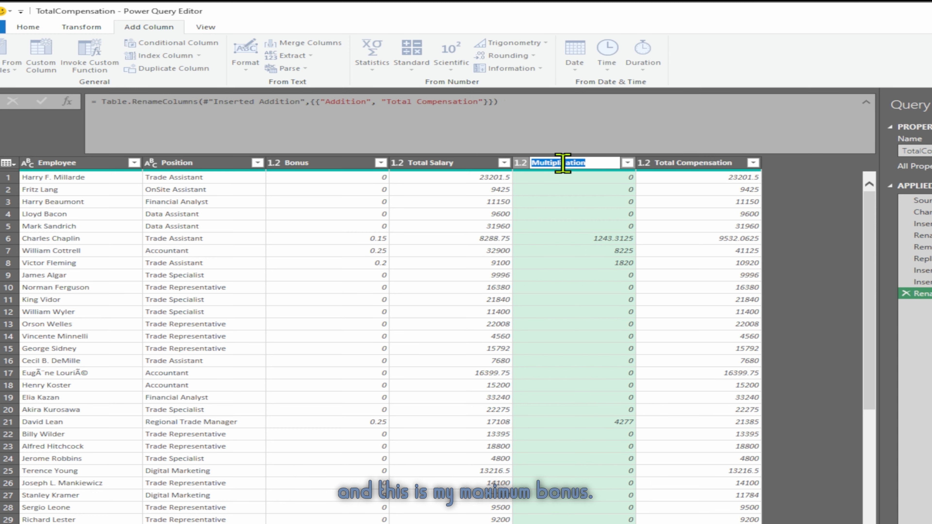
pyautogui.write('Maximum Bonus')
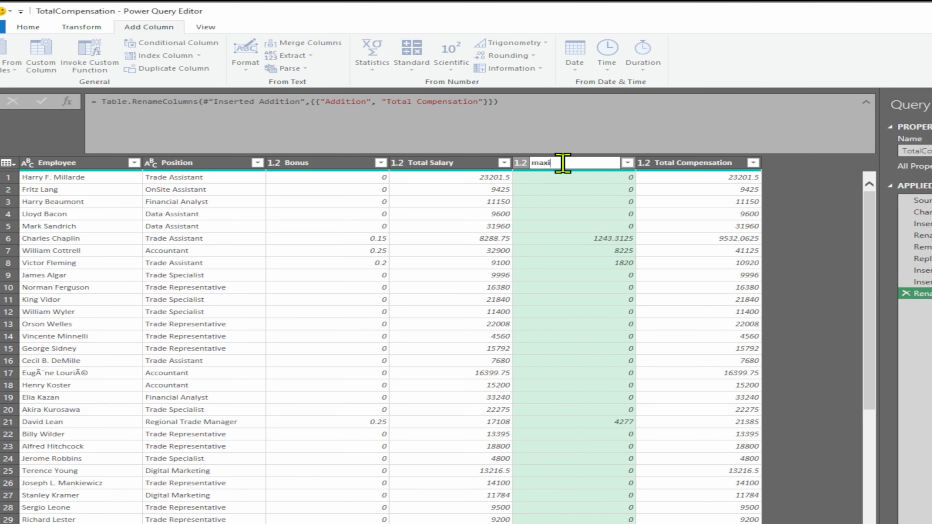
pyautogui.press('Return')
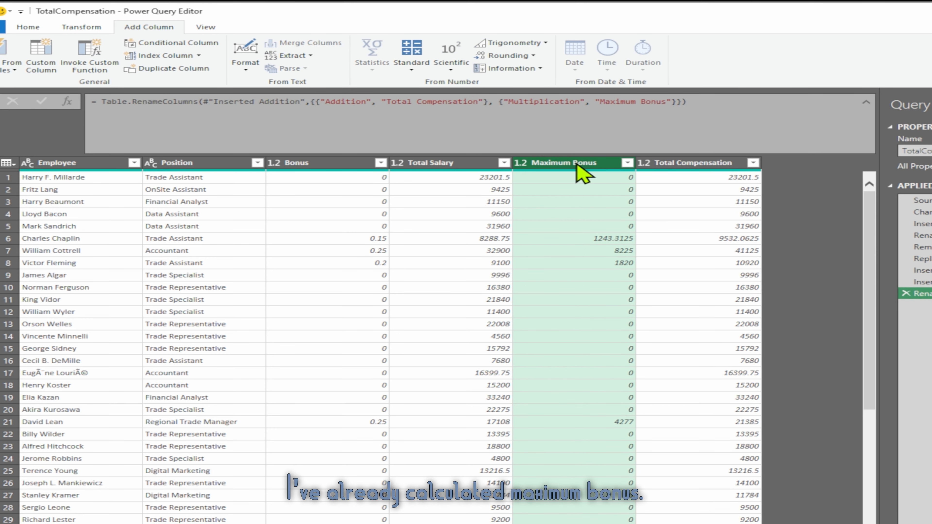
# - Remove the Bonus column and sort the table by Total Compensation in descending order
pyautogui.click(317, 165)
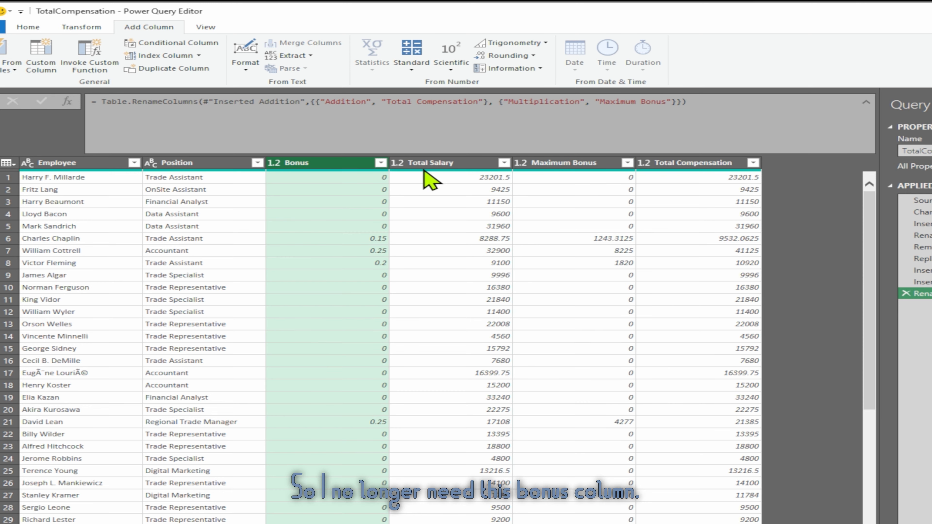
pyautogui.press('Delete')
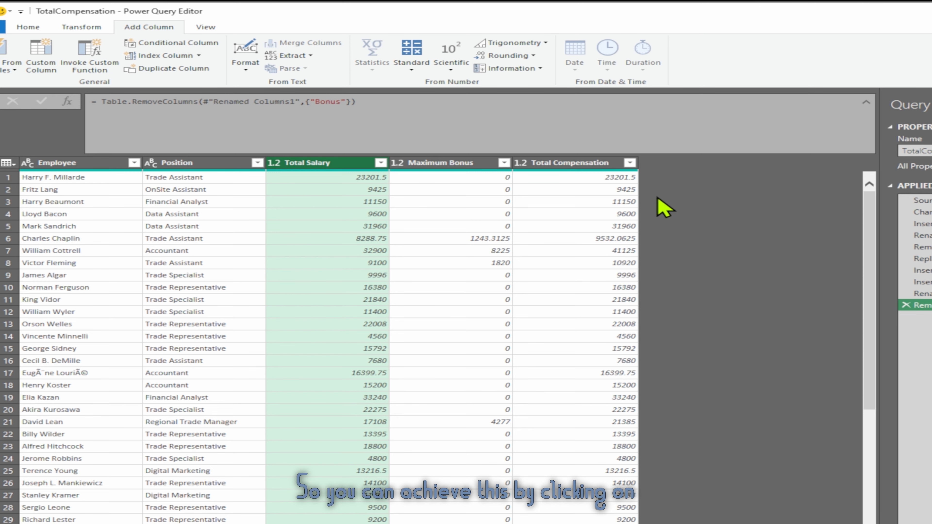
pyautogui.click(629, 162)
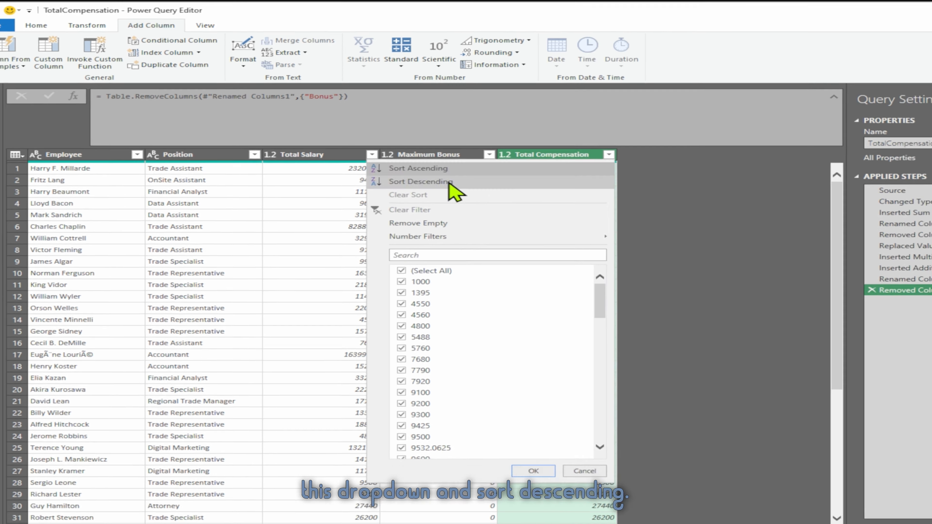
pyautogui.click(433, 182)
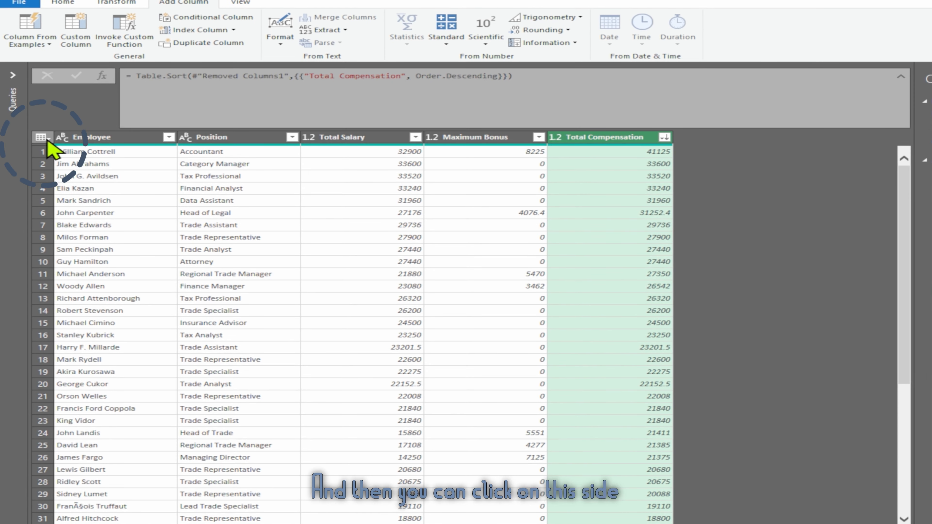
pyautogui.click(43, 138)
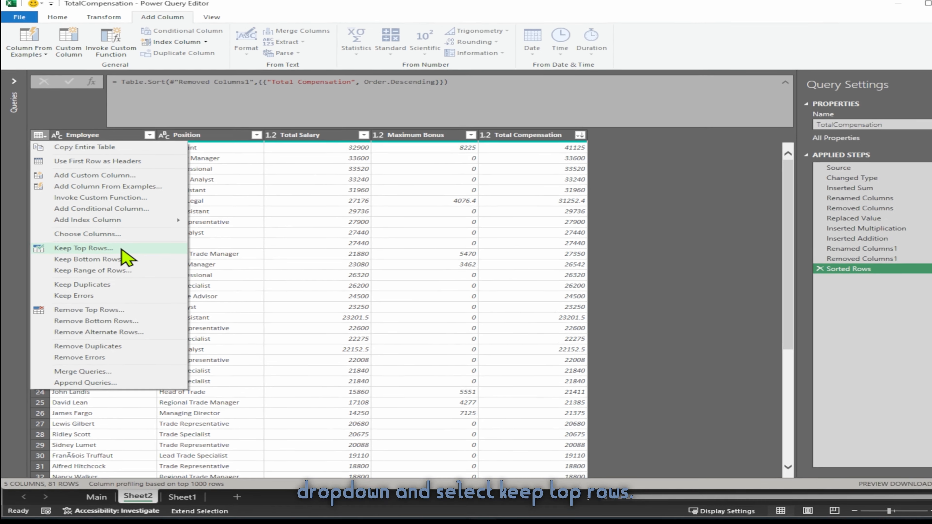
pyautogui.click(130, 268)
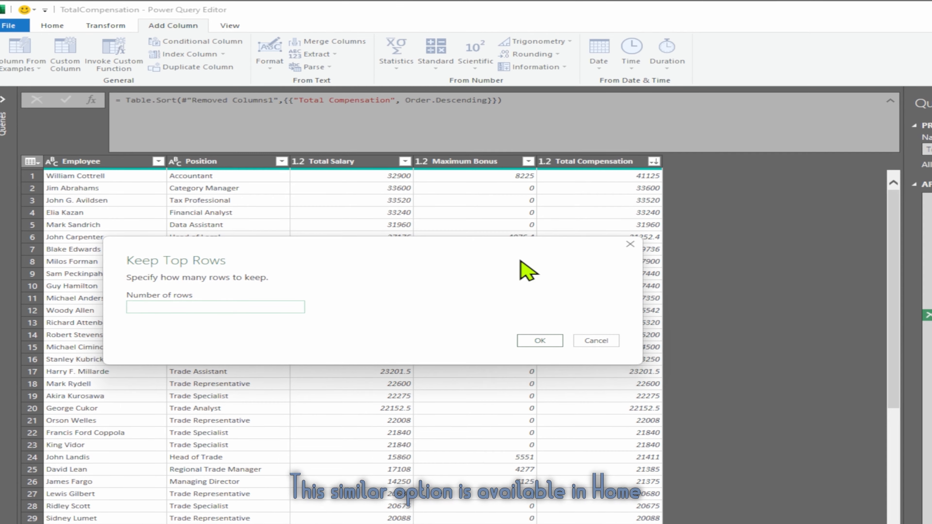
pyautogui.click(605, 341)
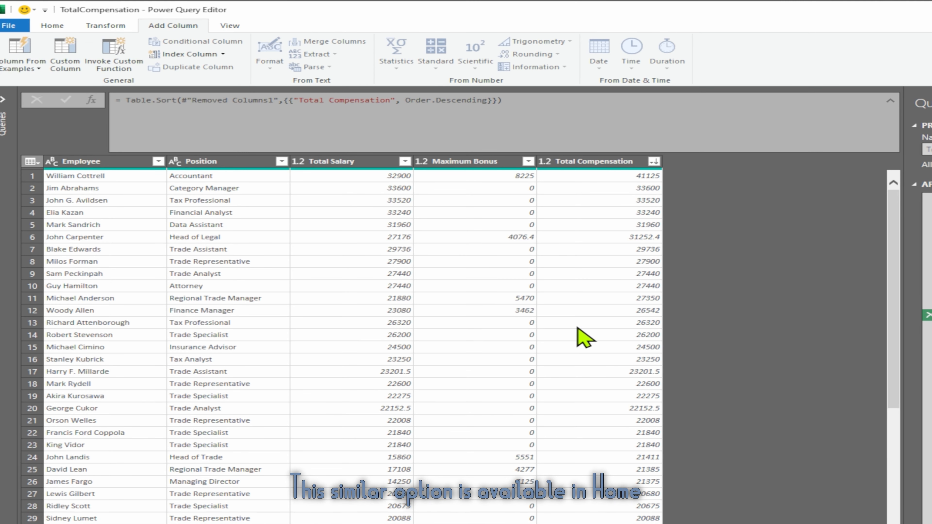
# - Keep only the top 15 rows of the sorted table
pyautogui.click(51, 26)
pyautogui.click(282, 64)
pyautogui.click(316, 79)
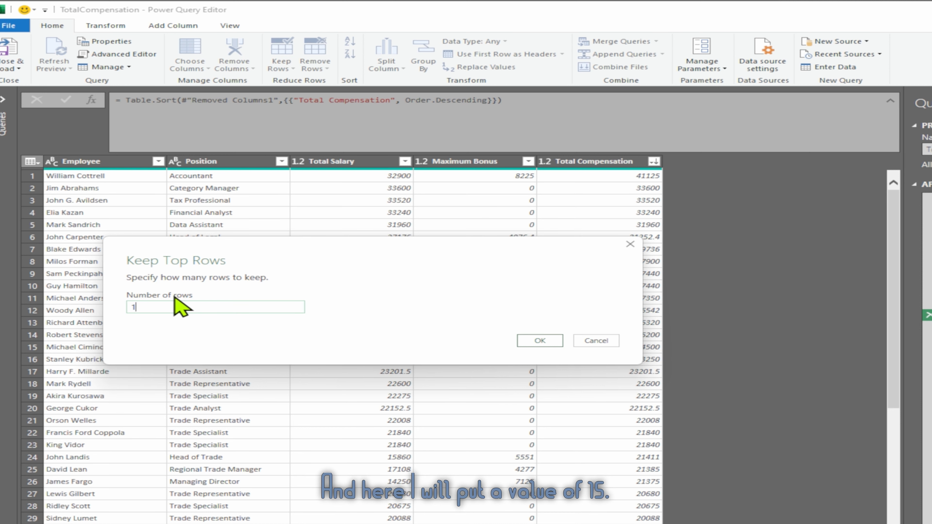
pyautogui.write('15')
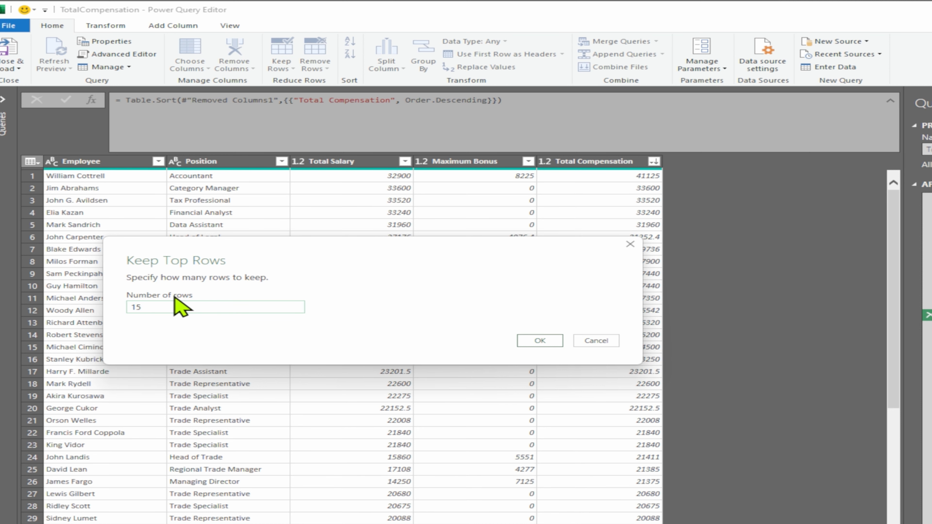
pyautogui.click(540, 340)
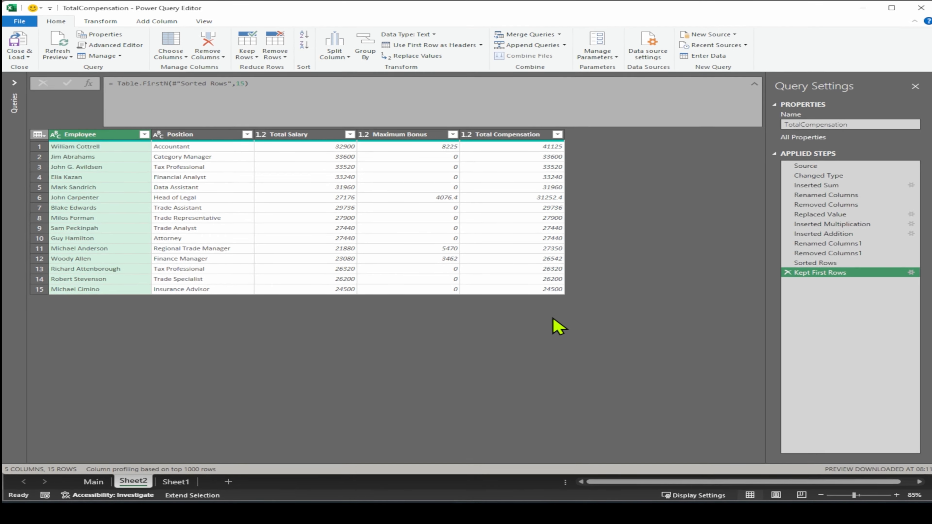
# - Close the query editor and load the result as a table into the existing worksheet at Sheet2 cell H3
pyautogui.click(370, 273)
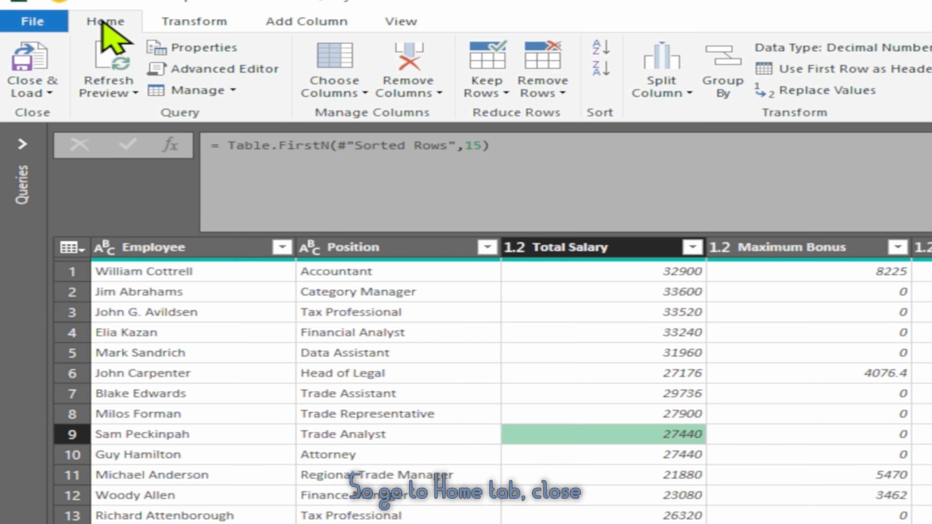
pyautogui.click(42, 91)
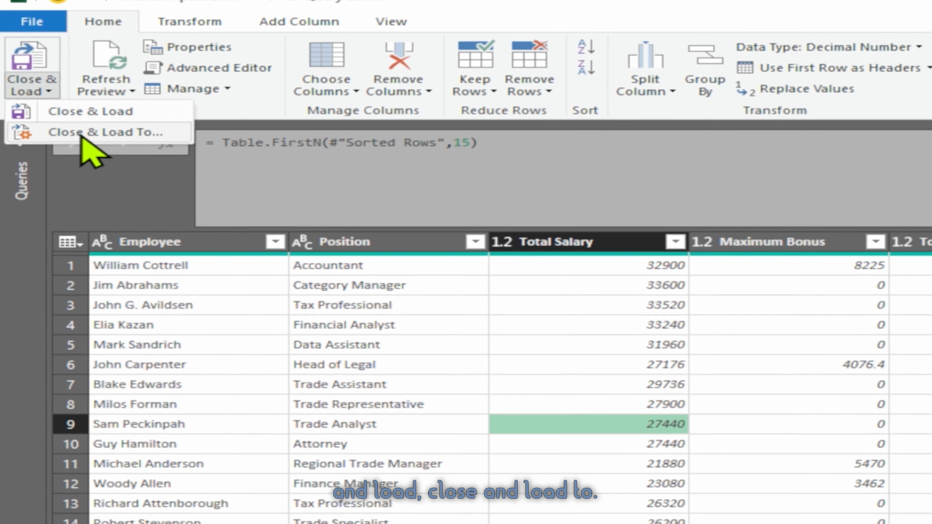
pyautogui.click(83, 133)
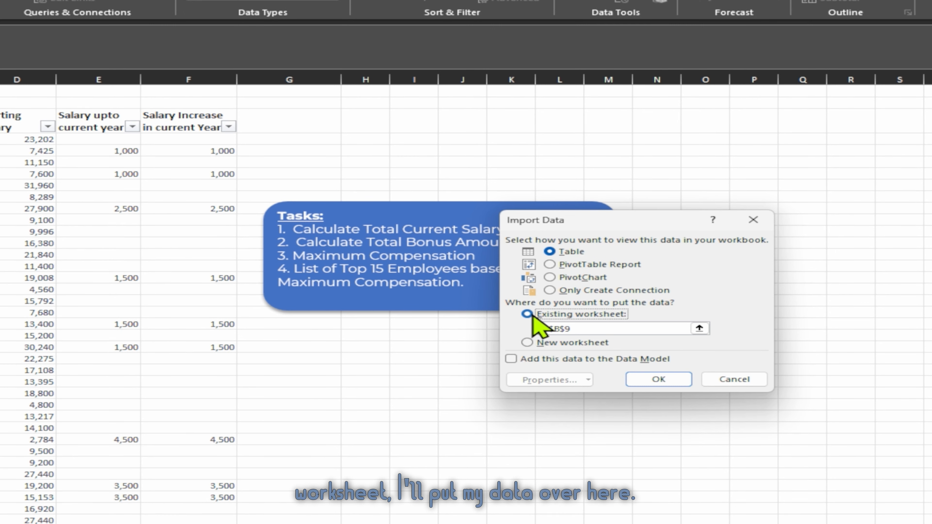
pyautogui.click(612, 298)
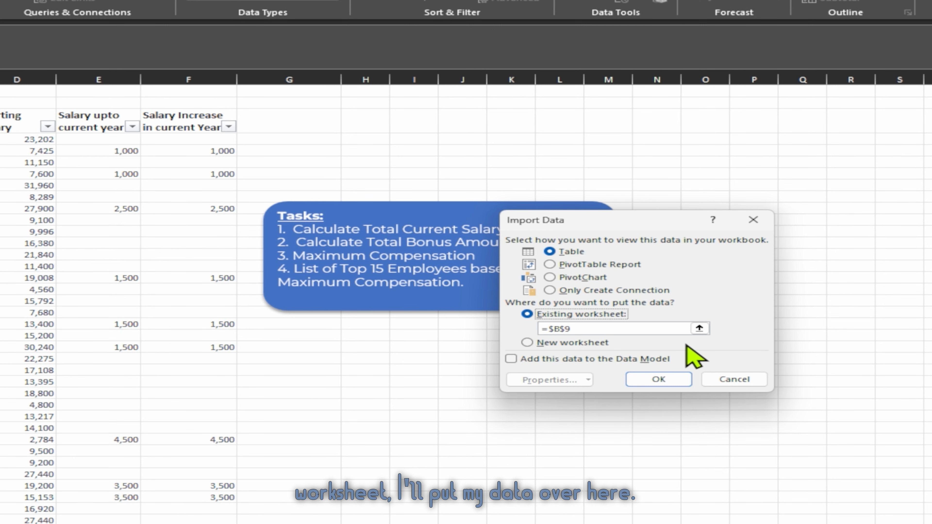
pyautogui.click(376, 124)
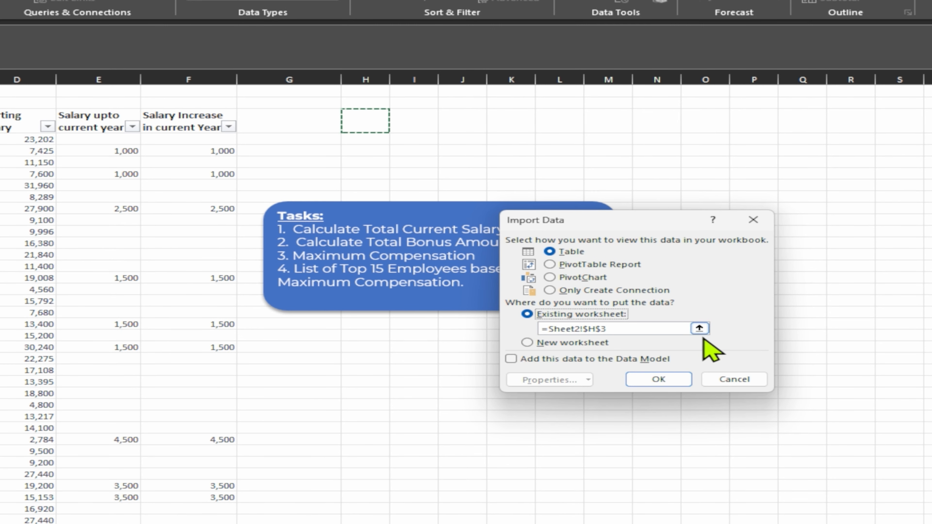
pyautogui.click(664, 381)
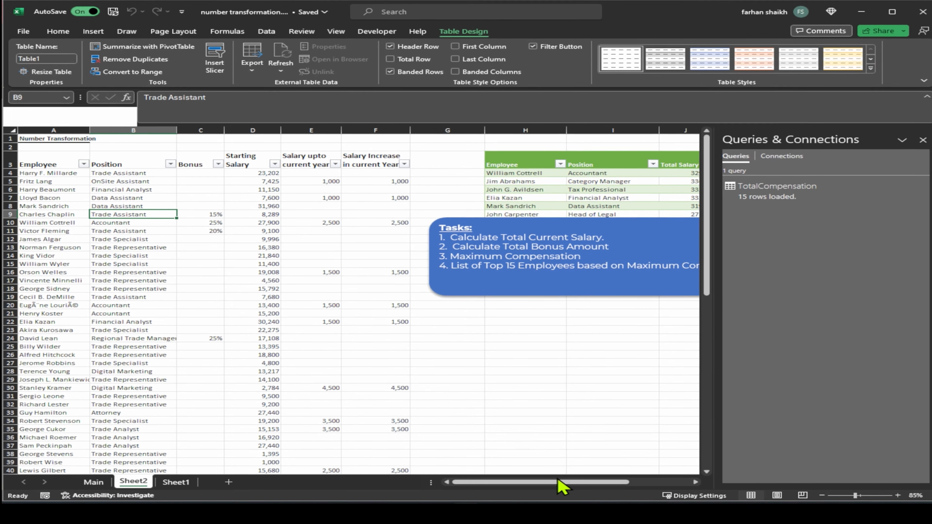
# - Refresh the loaded top 15 employees table from the updated source data and view its compensation columns
pyautogui.moveTo(558, 483); pyautogui.dragTo(673, 521)
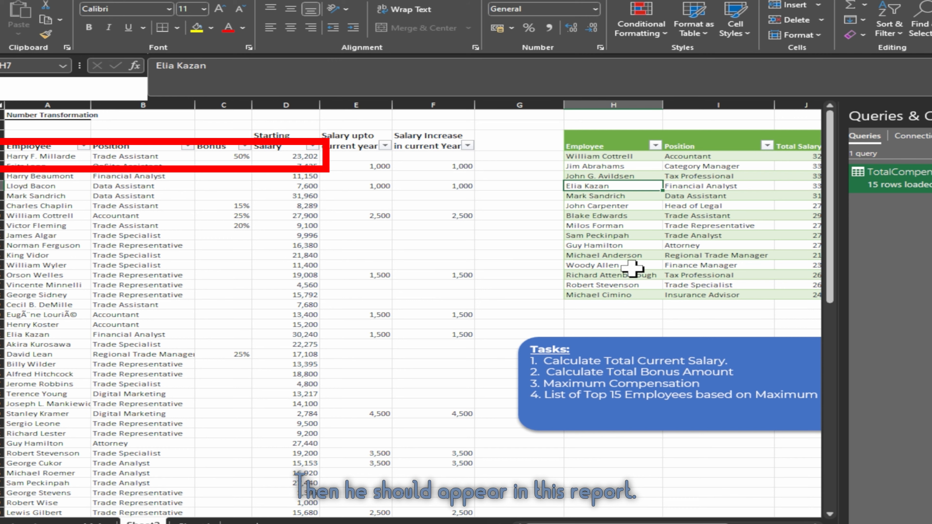
pyautogui.rightClick(630, 202)
pyautogui.click(709, 249)
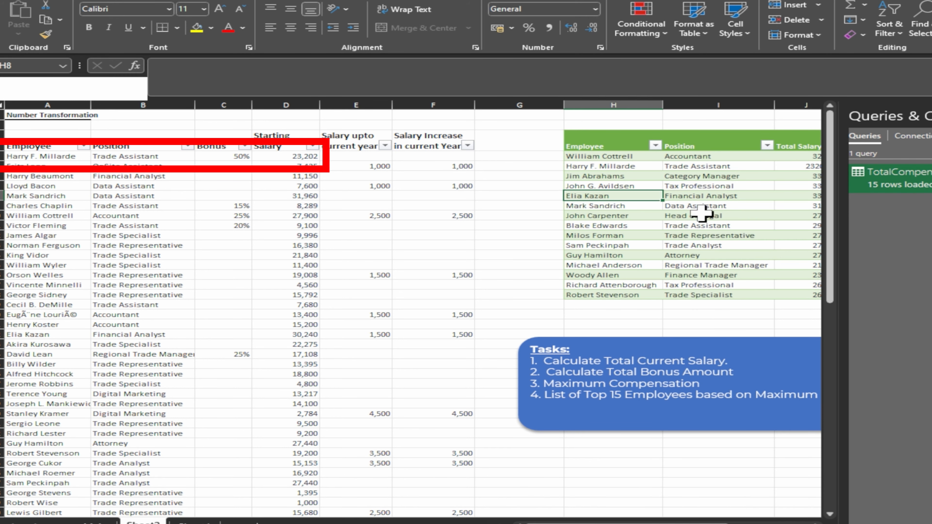
pyautogui.hscroll(3, 408, 229)
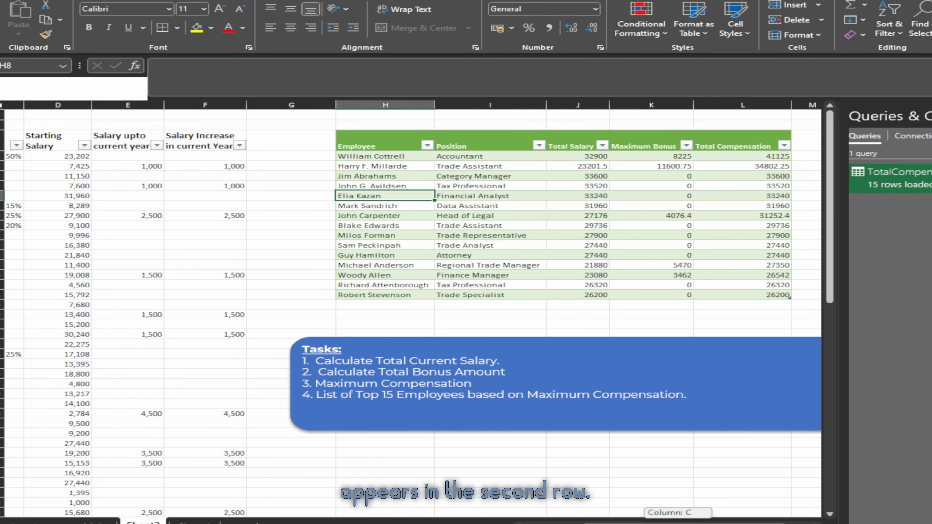